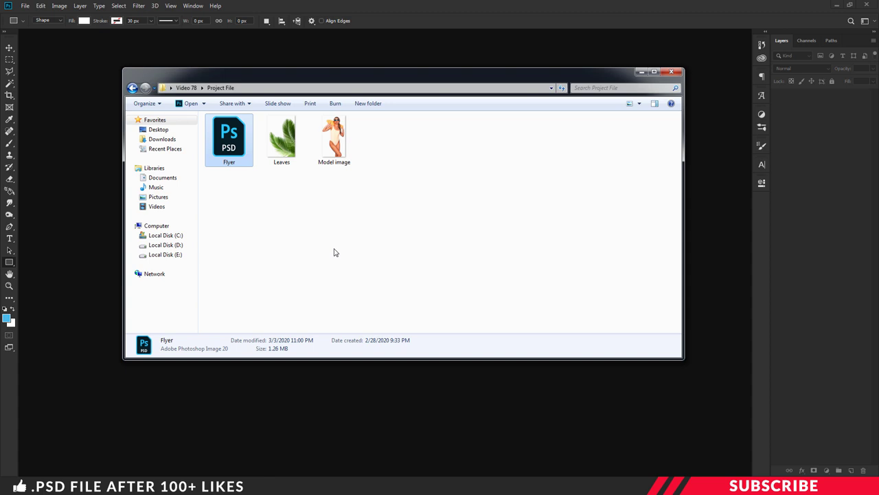
# Open Flyer.psd from the project file folder
pyautogui.click(333, 250)
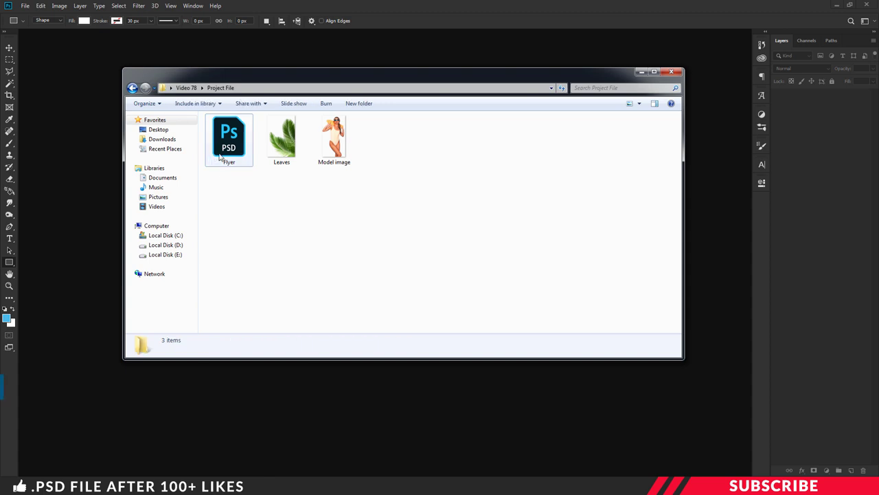
pyautogui.doubleClick(234, 147)
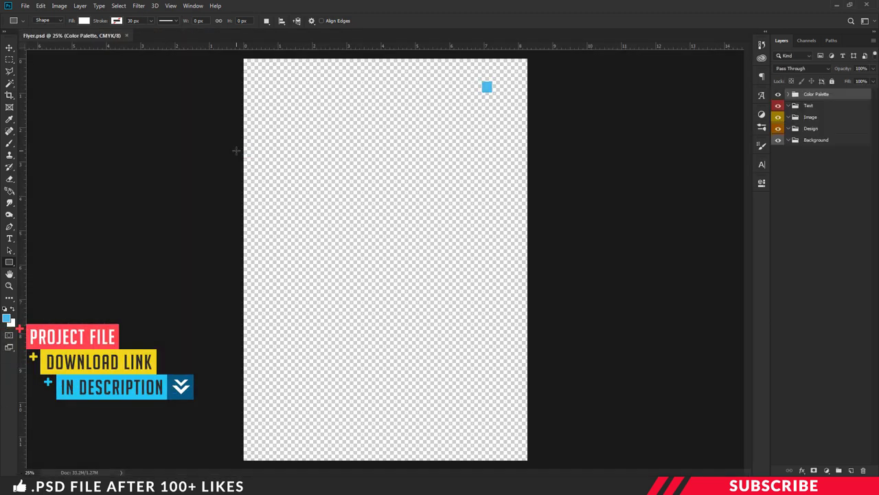
pyautogui.press('v')
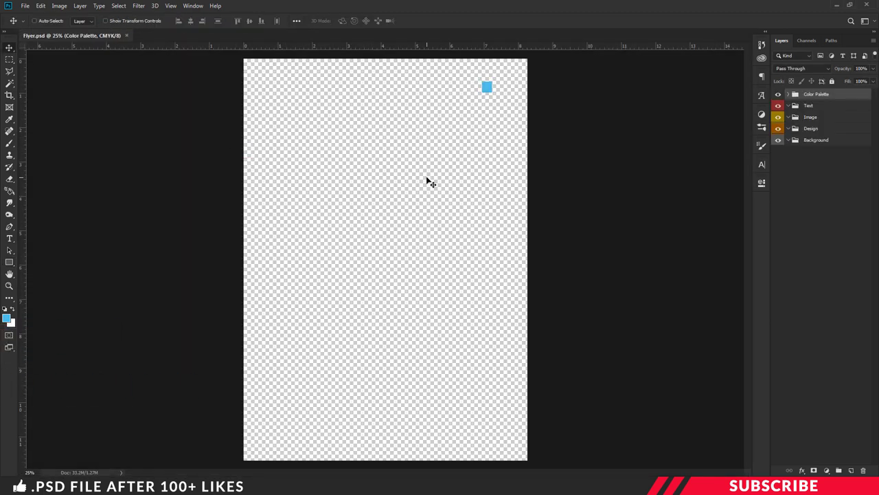
pyautogui.click(778, 95)
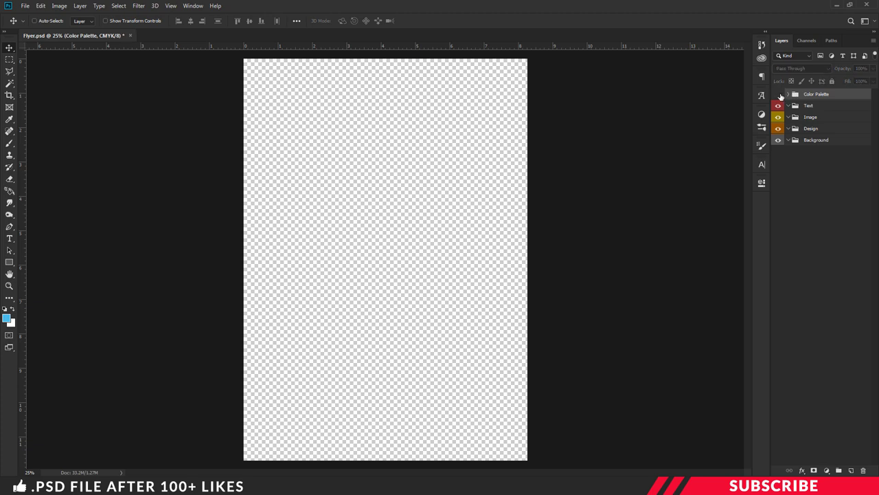
pyautogui.click(778, 94)
# Add a new layer to the Background group and fill it with white
pyautogui.click(818, 140)
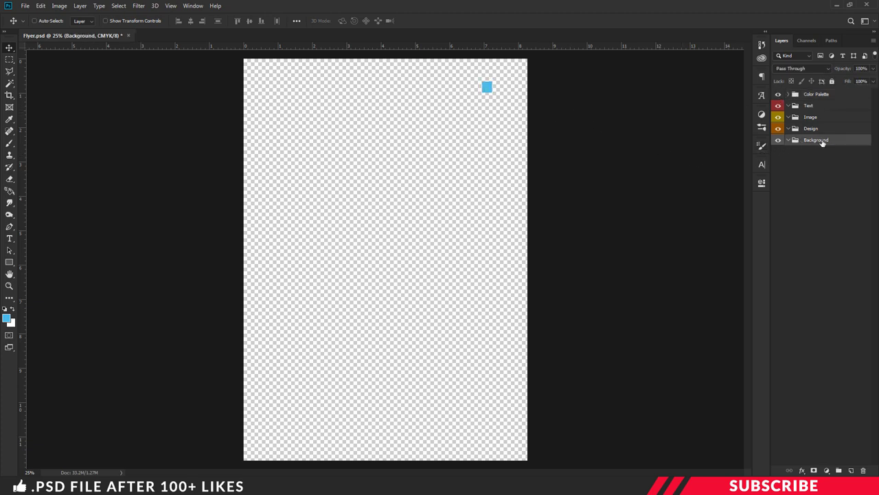
pyautogui.click(850, 471)
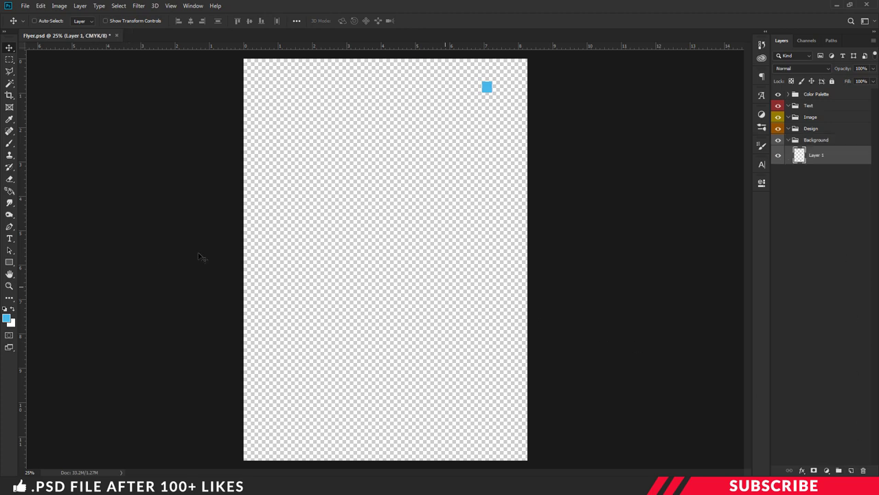
pyautogui.click(6, 319)
pyautogui.click(639, 240)
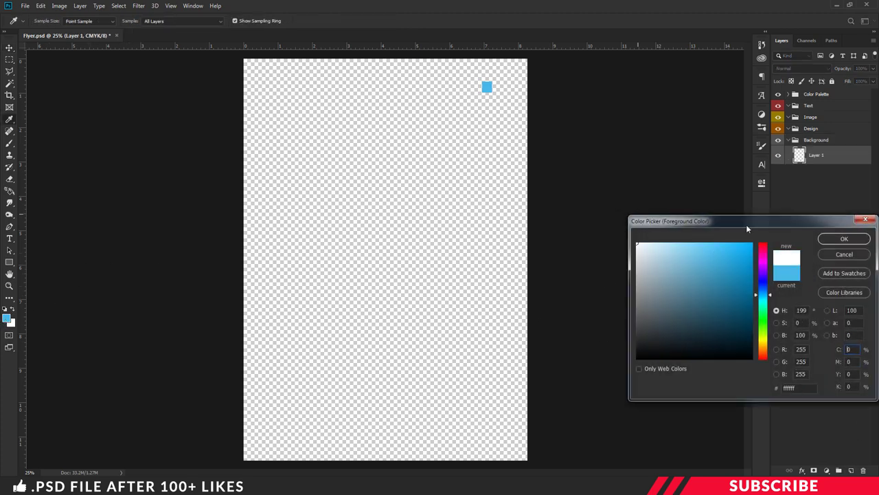
pyautogui.click(838, 238)
pyautogui.hotkey('alt', 'BackSpace')
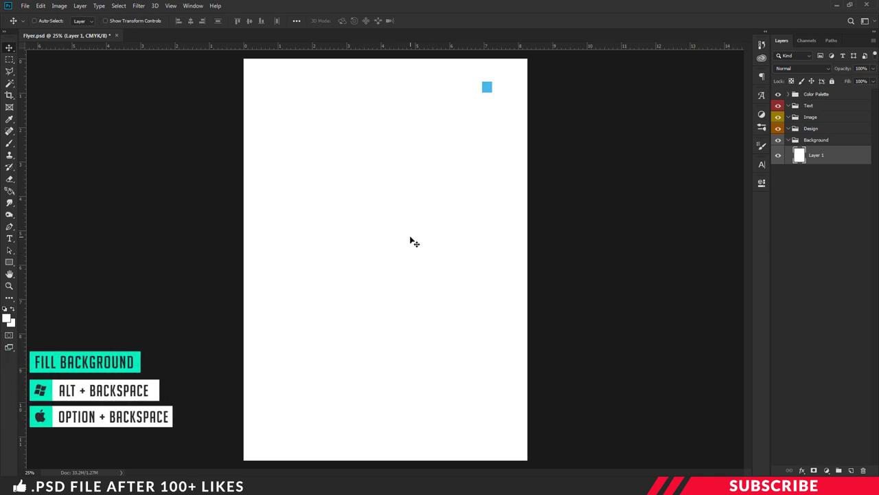
# Add an empty layer to the Design group and set the foreground to blue 48b7e9
pyautogui.click(811, 130)
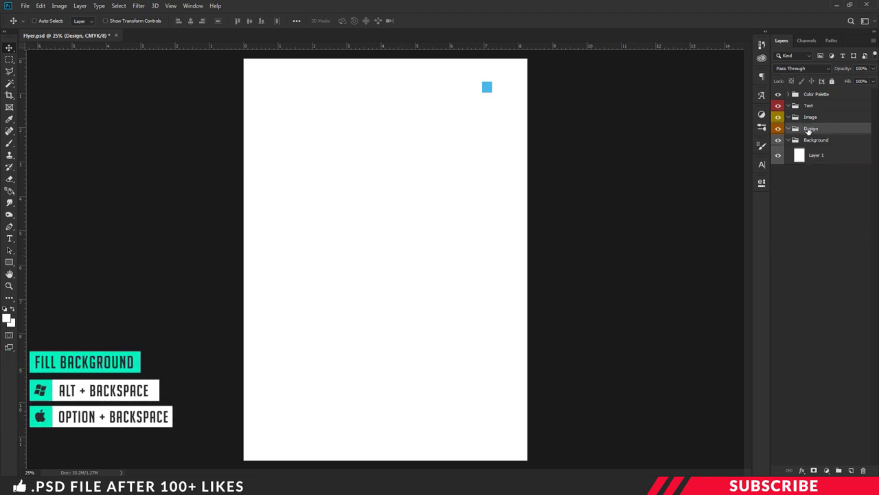
pyautogui.click(851, 470)
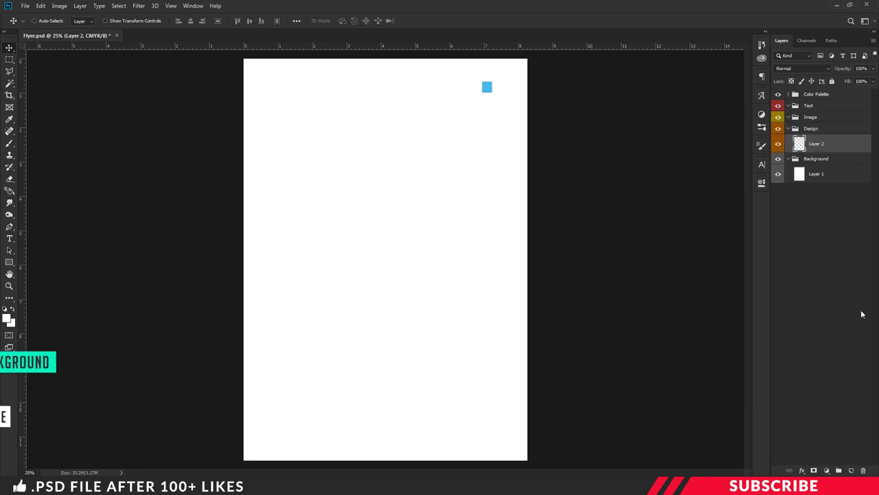
pyautogui.click(8, 317)
pyautogui.click(487, 88)
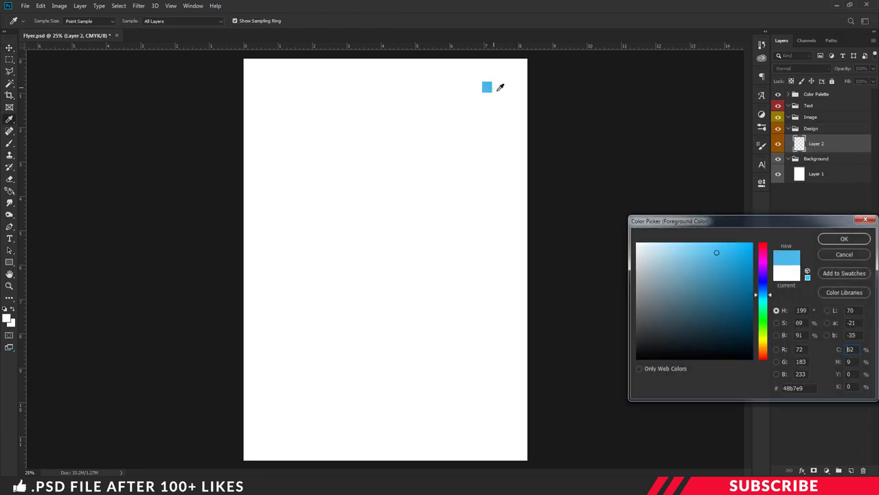
pyautogui.click(842, 239)
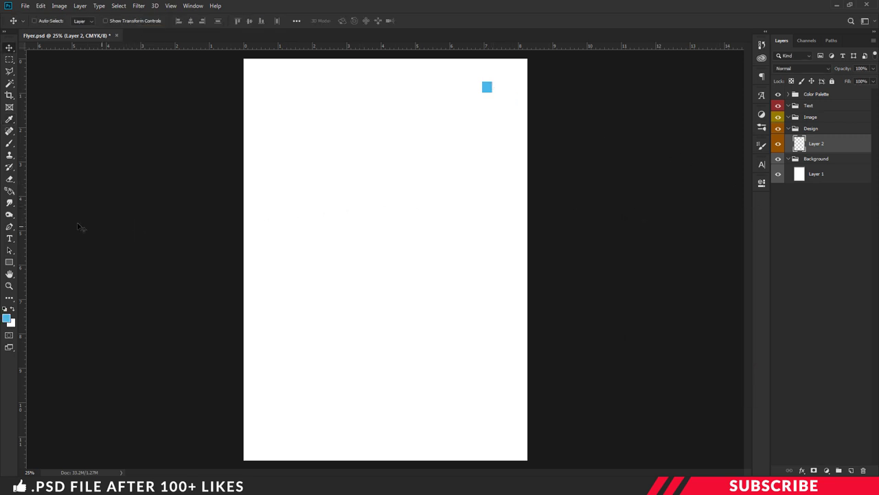
# Type a large blue 'F' in Lemon/Milk and position it in the upper-middle of the page
pyautogui.click(10, 238)
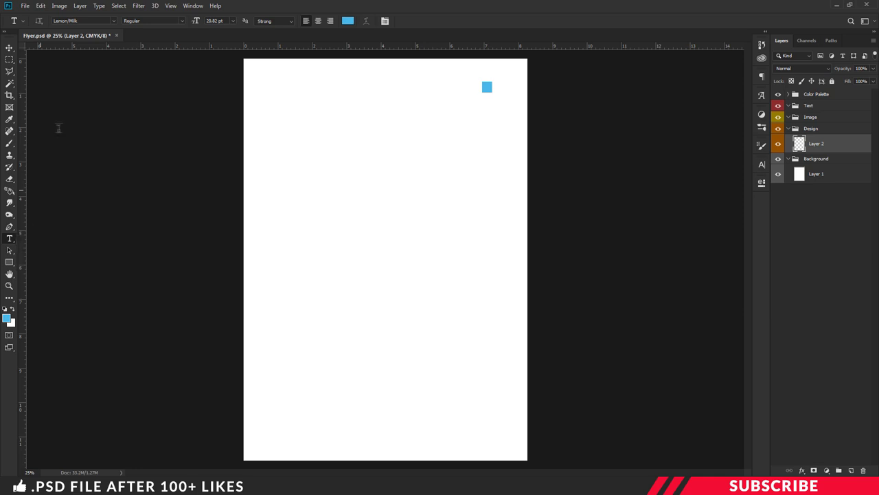
pyautogui.click(85, 21)
pyautogui.click(204, 21)
pyautogui.click(219, 20)
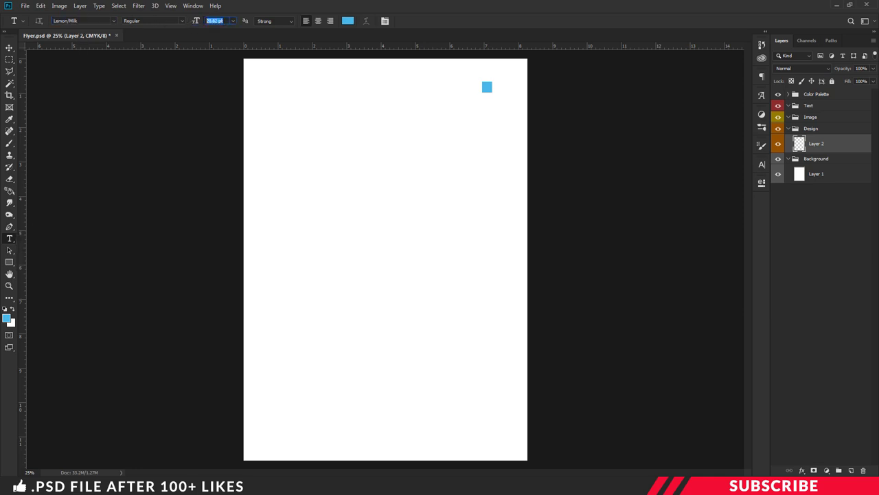
pyautogui.click(330, 117)
pyautogui.write('F')
pyautogui.moveTo(330, 116); pyautogui.dragTo(383, 291)
pyautogui.press('Right')
pyautogui.press('Right')
pyautogui.press('Right')
pyautogui.press('Right')
pyautogui.press('Right')
pyautogui.press('Right')
pyautogui.press('Right')
pyautogui.press('Right')
pyautogui.press('Right')
pyautogui.press('Right')
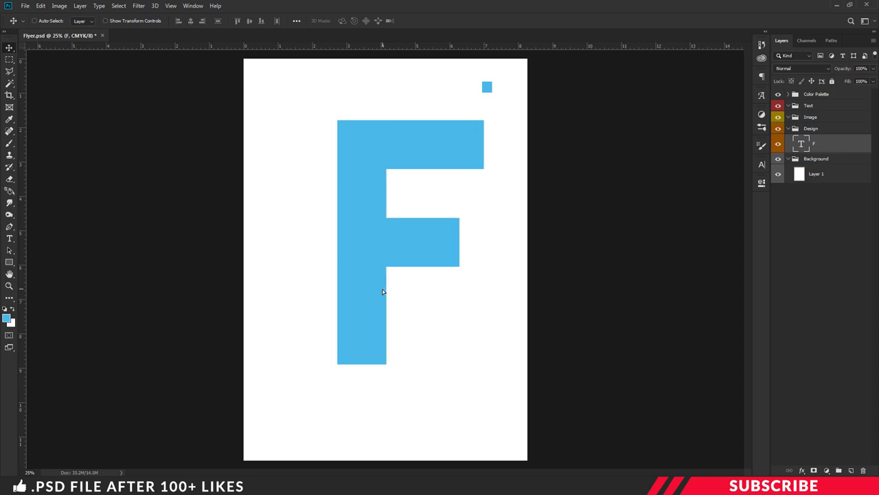
pyautogui.press('Right')
pyautogui.press('Right')
pyautogui.press('Right')
pyautogui.press('Right')
pyautogui.press('Right')
pyautogui.press('Right')
pyautogui.press('Right')
pyautogui.press('Right')
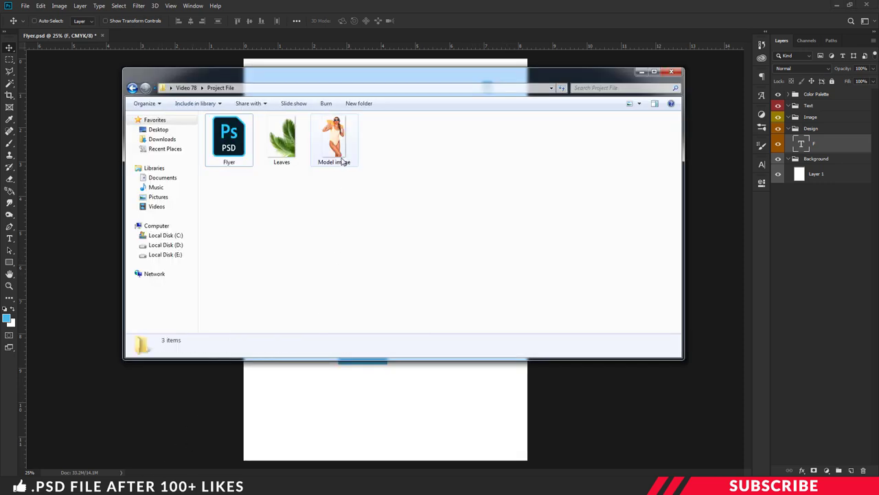
# Open the Model image in Photoshop and copy its layer into Flyer.psd
pyautogui.rightClick(338, 161)
pyautogui.moveTo(440, 272)
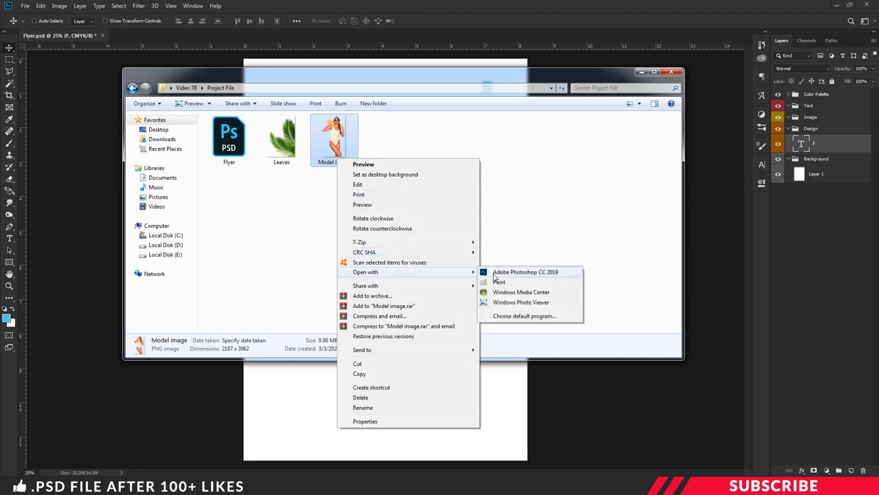
pyautogui.click(493, 278)
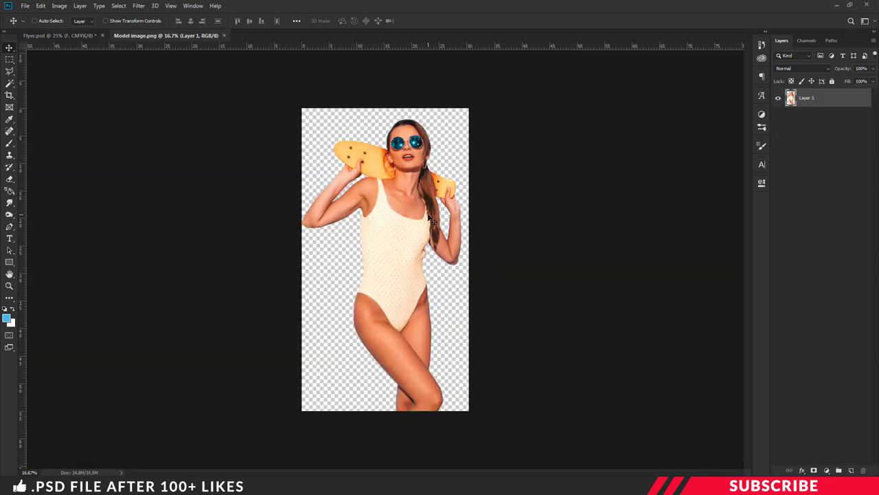
pyautogui.moveTo(199, 36); pyautogui.dragTo(261, 111)
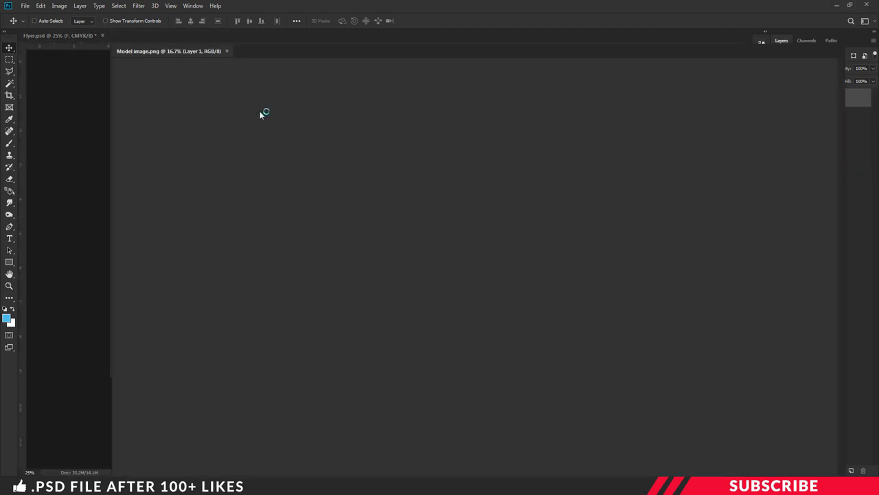
pyautogui.moveTo(361, 201); pyautogui.dragTo(412, 222)
pyautogui.click(281, 51)
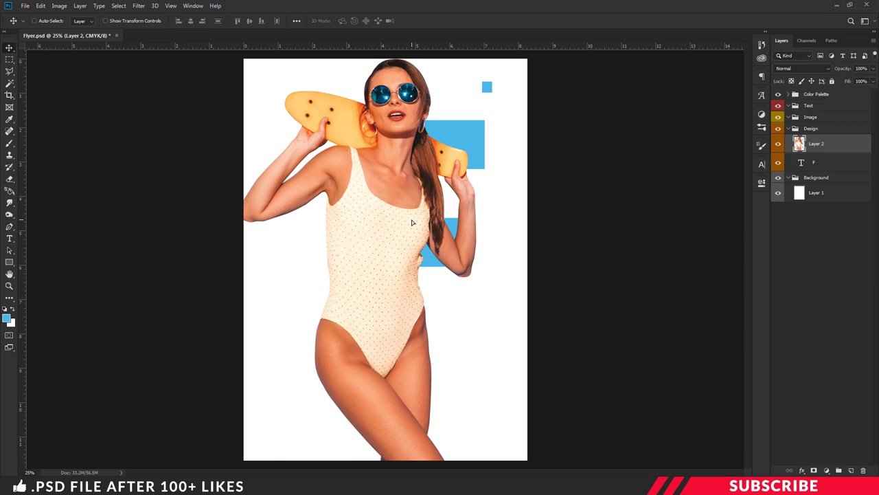
# Scale the model photo to about 63% and position it over the F's stem
pyautogui.hotkey('ctrl', '-')
pyautogui.hotkey('ctrl', 't')
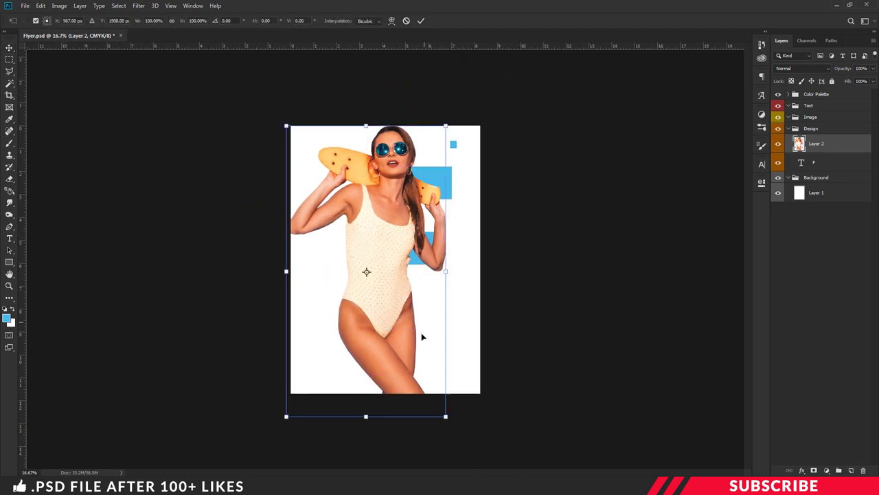
pyautogui.moveTo(446, 417); pyautogui.dragTo(386, 307)
pyautogui.hotkey('ctrl', '+')
pyautogui.moveTo(332, 180); pyautogui.dragTo(358, 228)
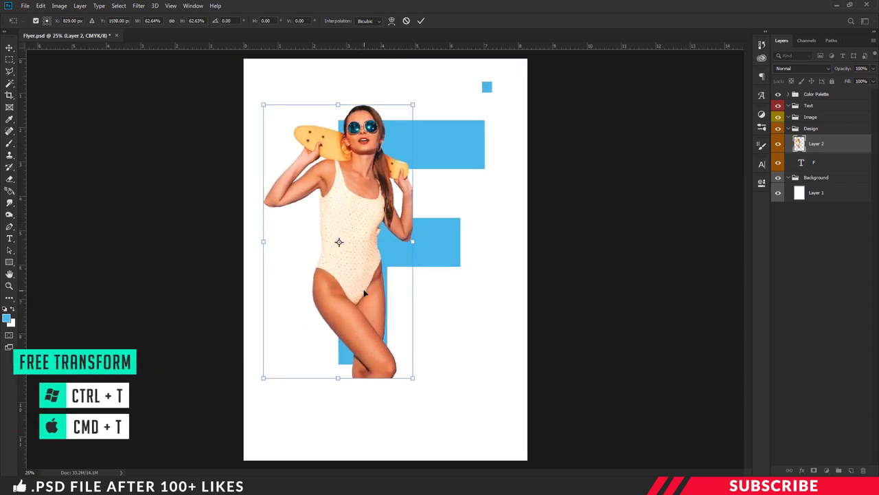
pyautogui.hotkey('shift', 'Up')
pyautogui.hotkey('shift', 'Up')
pyautogui.hotkey('shift', 'Up')
pyautogui.hotkey('shift', 'Up')
pyautogui.moveTo(360, 318); pyautogui.dragTo(364, 308)
pyautogui.press('Return')
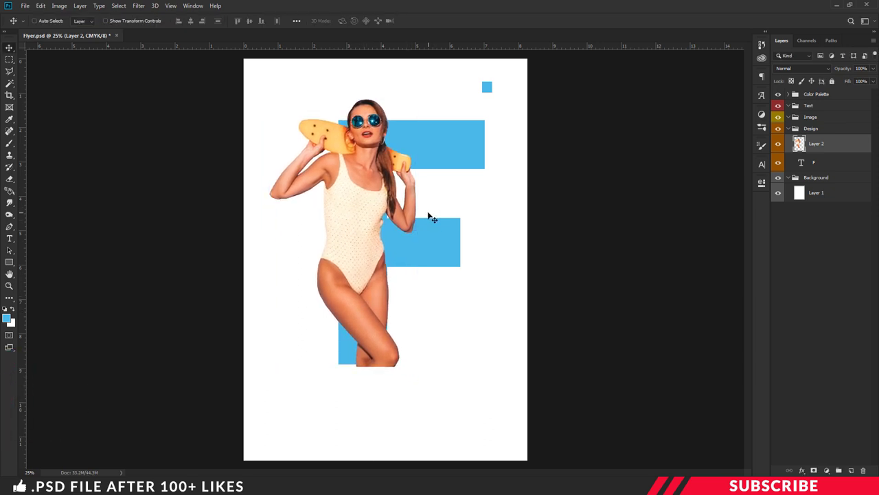
# Add a layer mask to the model photo and select everything outside the F
pyautogui.click(814, 471)
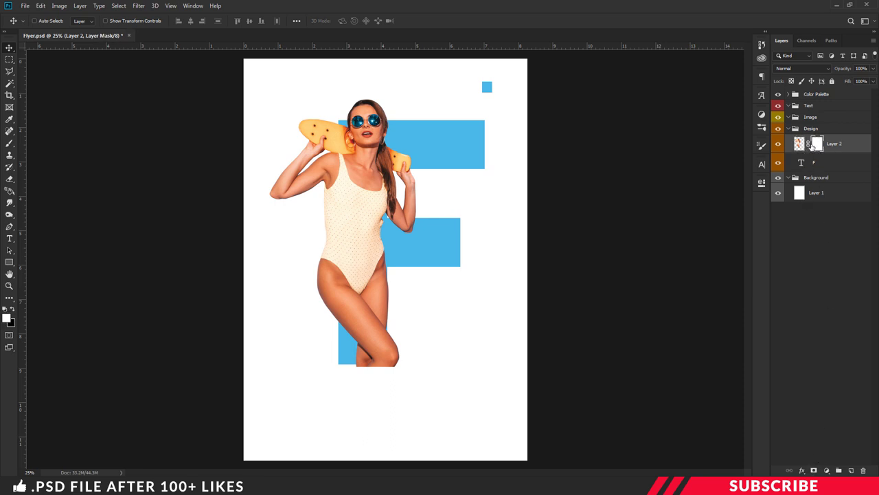
pyautogui.click(816, 165)
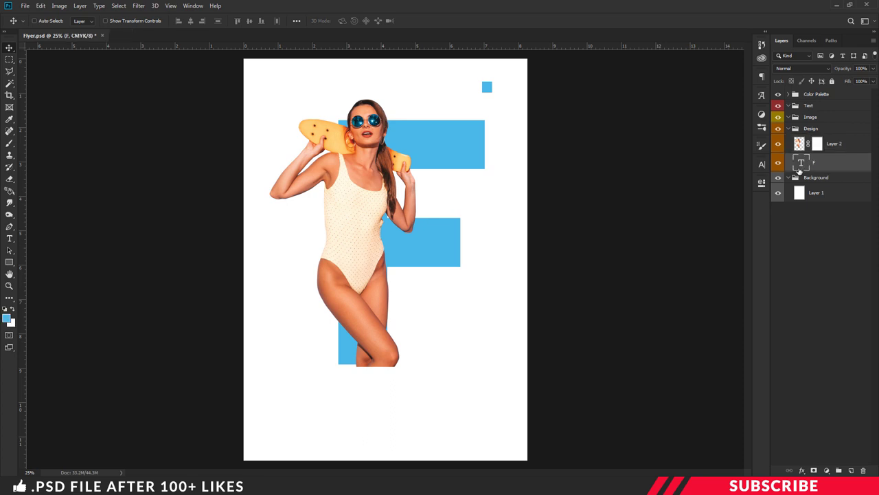
pyautogui.press('ctrl')
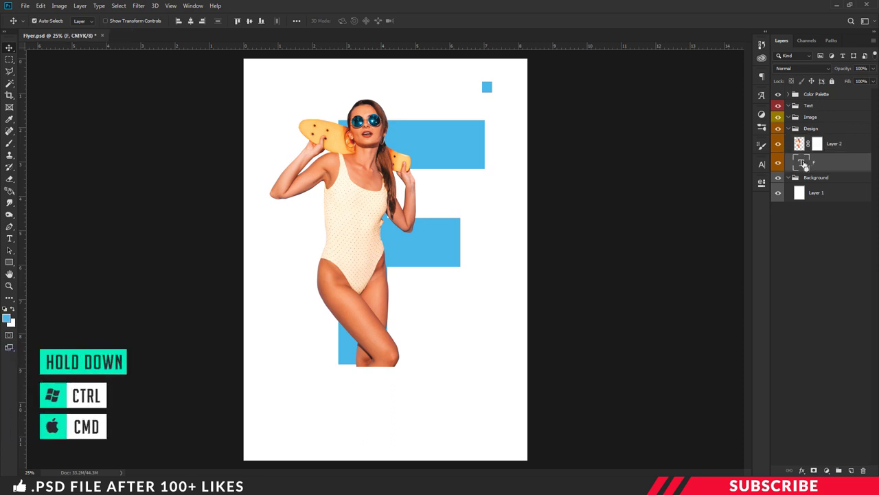
pyautogui.keyDown('ctrl'); pyautogui.click(804, 165); pyautogui.keyUp('ctrl')
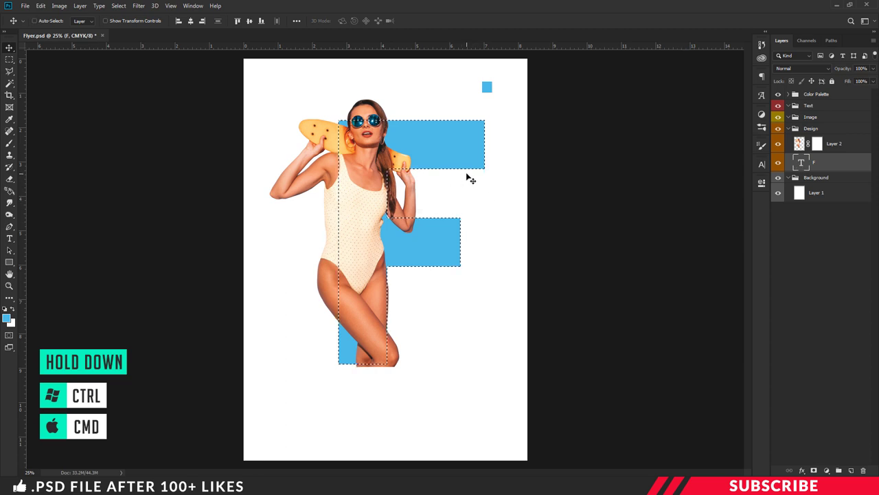
pyautogui.click(120, 6)
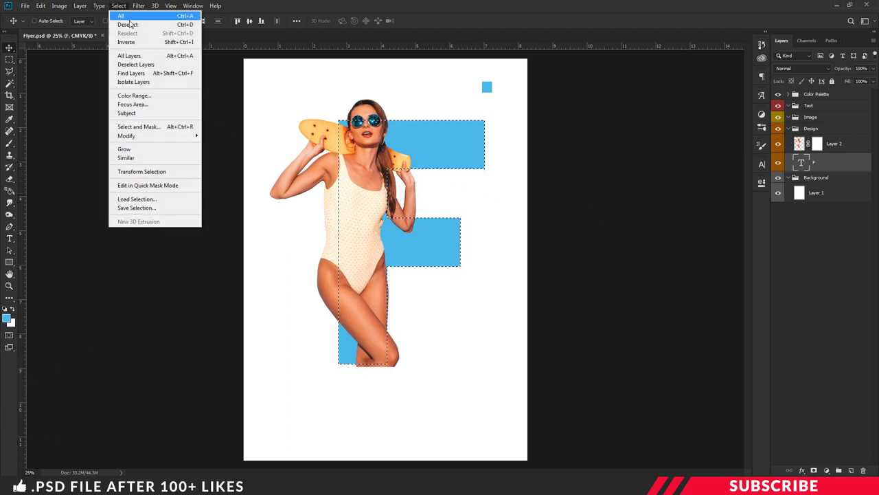
pyautogui.click(158, 42)
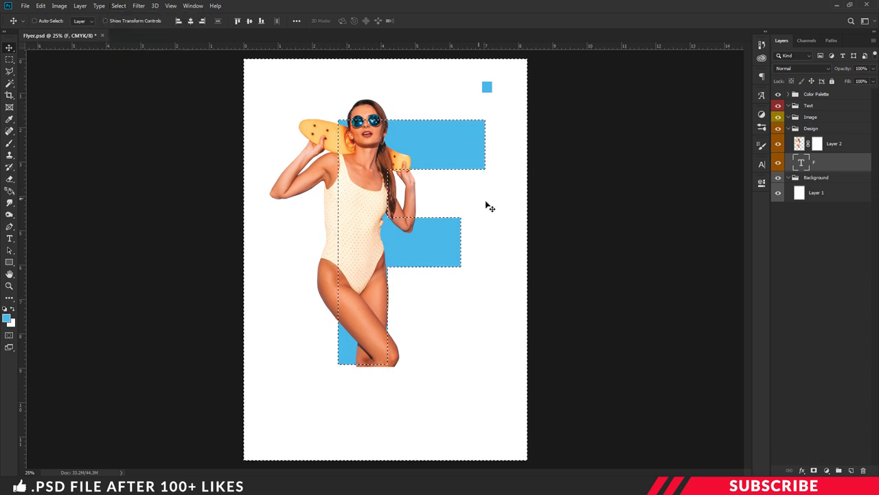
# Fill the photo's mask with black outside the F, then deselect
pyautogui.click(7, 318)
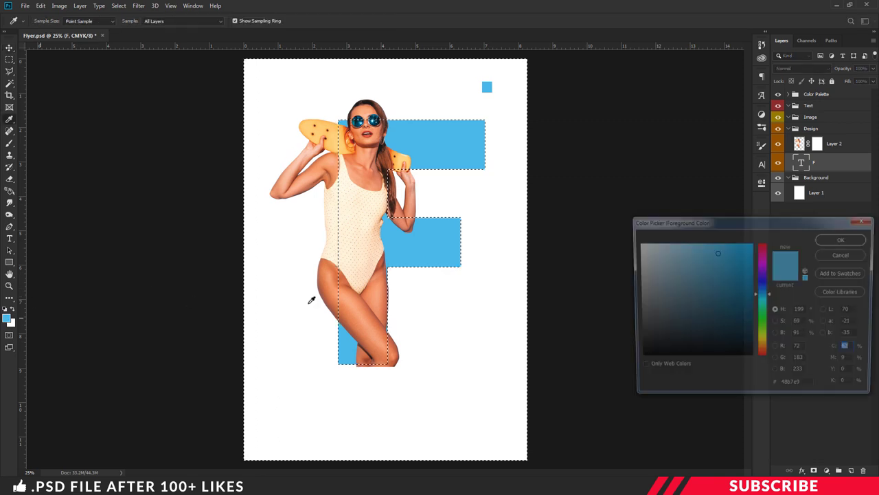
pyautogui.click(638, 358)
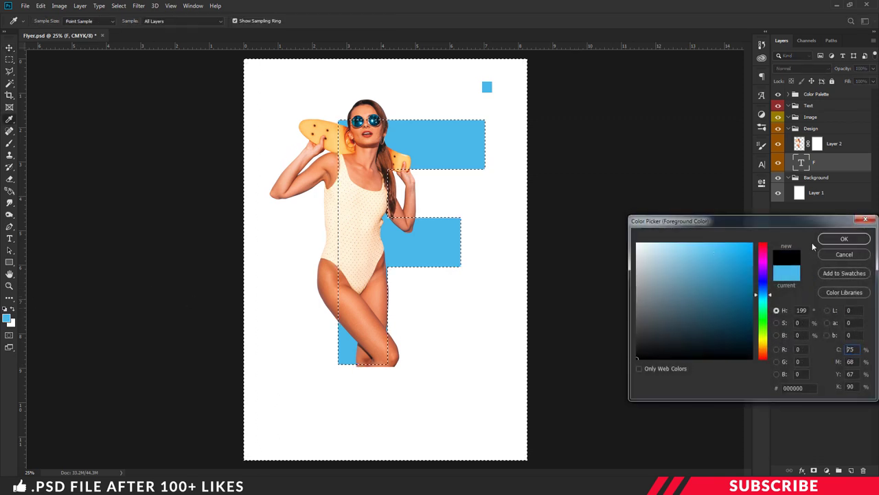
pyautogui.click(844, 238)
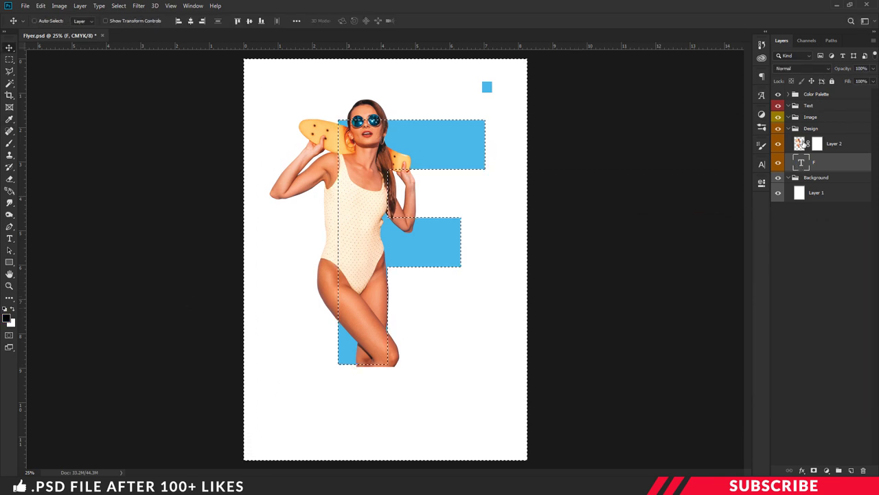
pyautogui.click(801, 143)
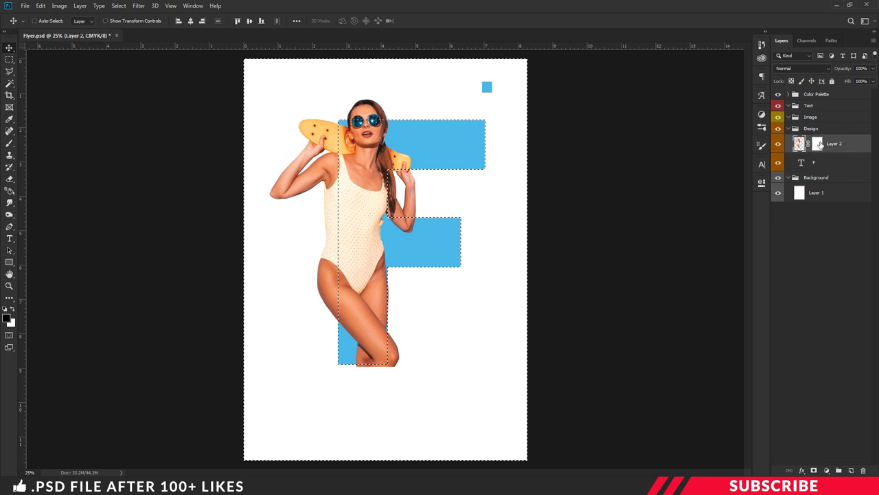
pyautogui.click(817, 144)
pyautogui.hotkey('alt', 'BackSpace')
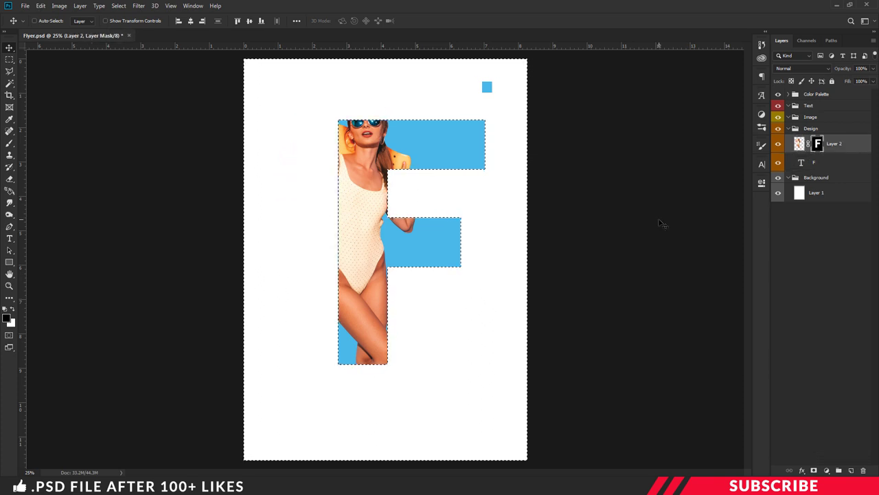
pyautogui.hotkey('ctrl', 'd')
# Set the foreground to white and choose the Brush tool with a hard round tip
pyautogui.click(7, 318)
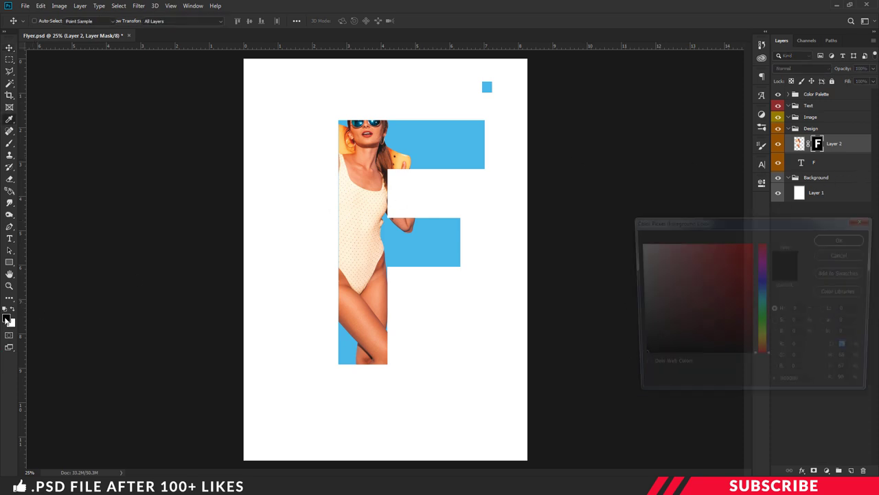
pyautogui.click(636, 243)
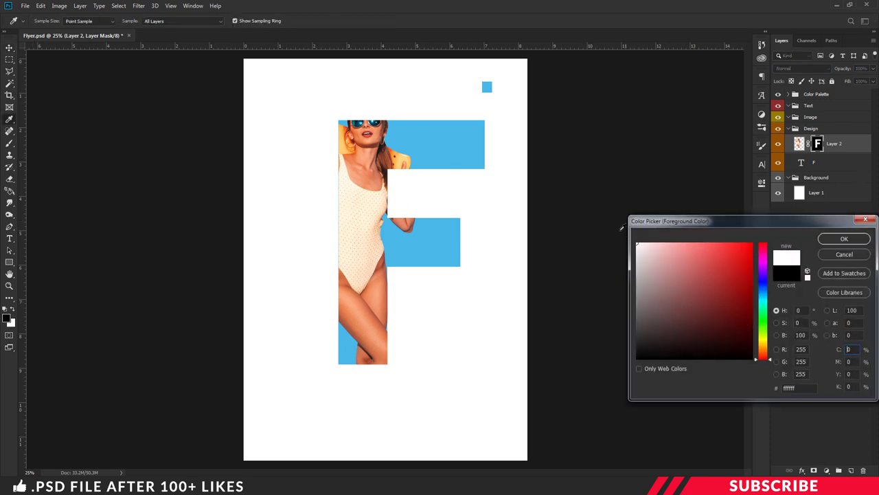
pyautogui.click(844, 239)
pyautogui.press('b')
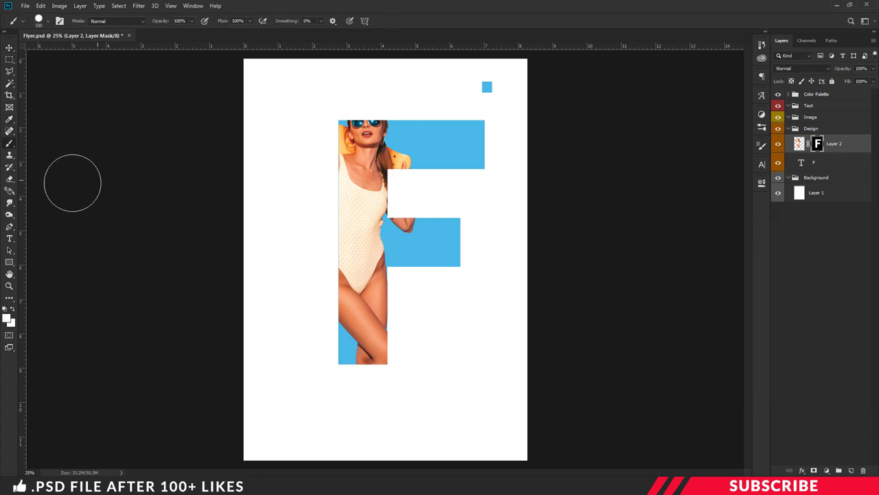
pyautogui.rightClick(10, 142)
pyautogui.click(52, 144)
pyautogui.click(46, 23)
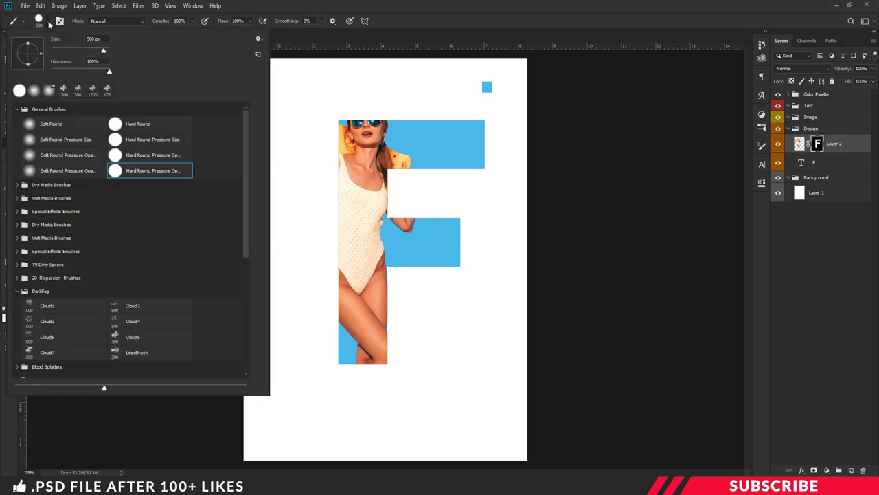
pyautogui.click(162, 171)
pyautogui.click(441, 10)
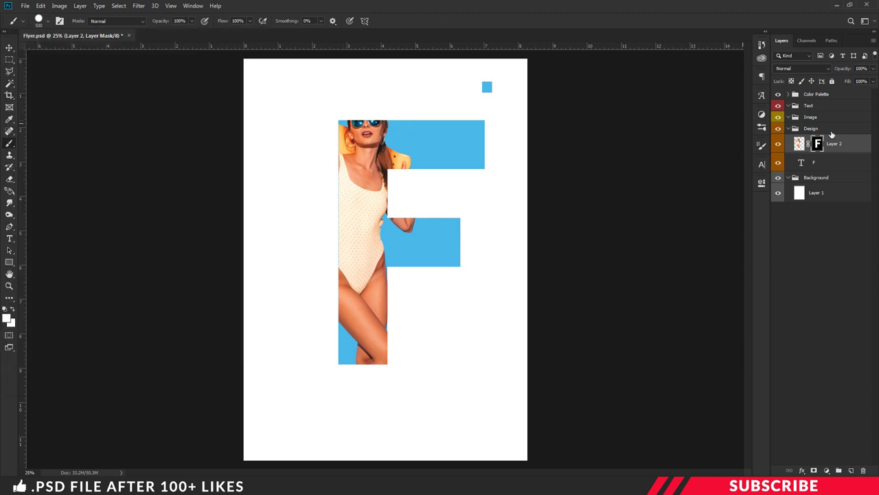
# Paint on the mask to reveal the model's hair, shoulder and skateboard beyond the F
pyautogui.moveTo(388, 117)
pyautogui.mouseDown()
pyautogui.moveTo(364, 113)
pyautogui.moveTo(367, 103)
pyautogui.moveTo(340, 118)
pyautogui.moveTo(318, 141)
pyautogui.moveTo(320, 190)
pyautogui.moveTo(294, 170)
pyautogui.moveTo(283, 188)
pyautogui.moveTo(312, 203)
pyautogui.moveTo(328, 330)
pyautogui.mouseUp()
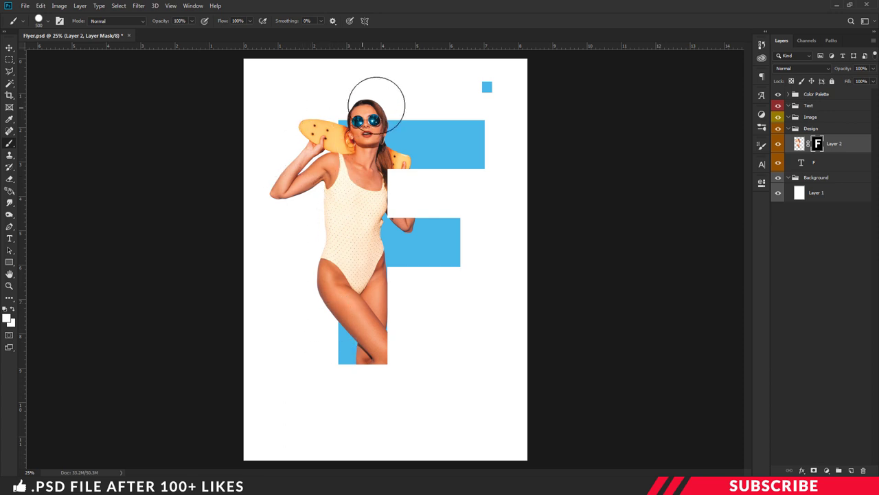
pyautogui.moveTo(366, 114)
pyautogui.mouseDown()
pyautogui.moveTo(412, 99)
pyautogui.moveTo(408, 112)
pyautogui.mouseUp()
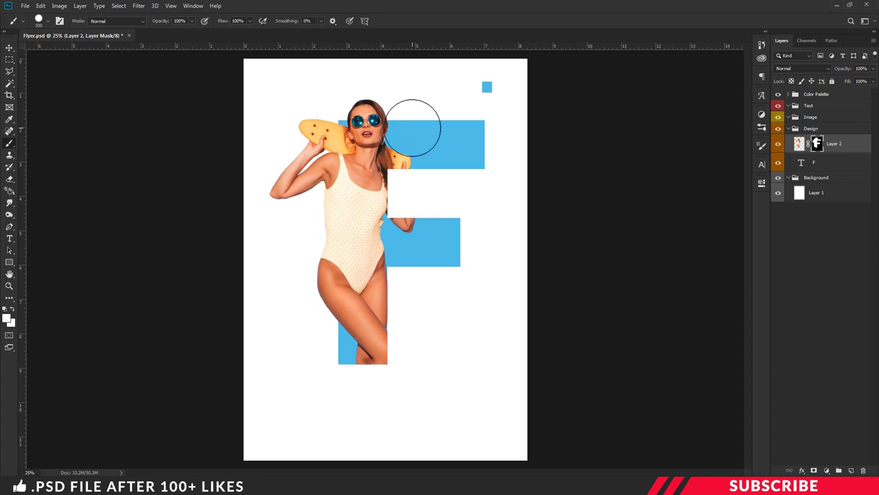
pyautogui.click(10, 49)
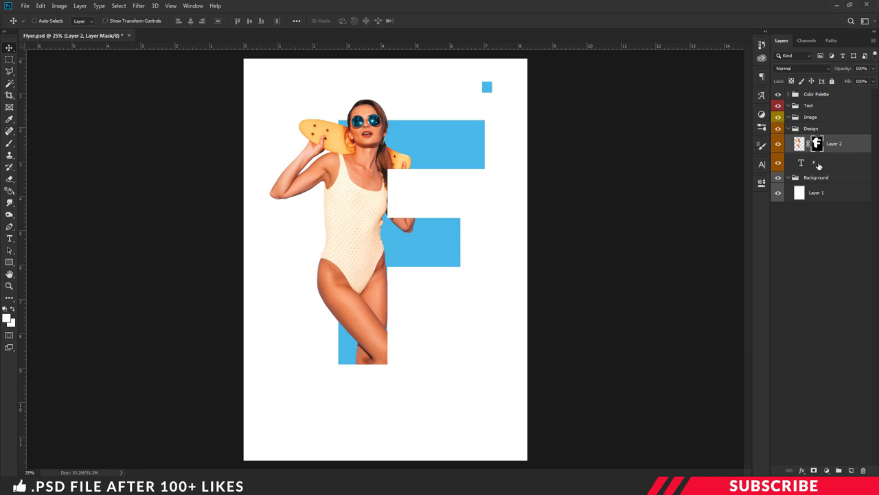
pyautogui.click(809, 165)
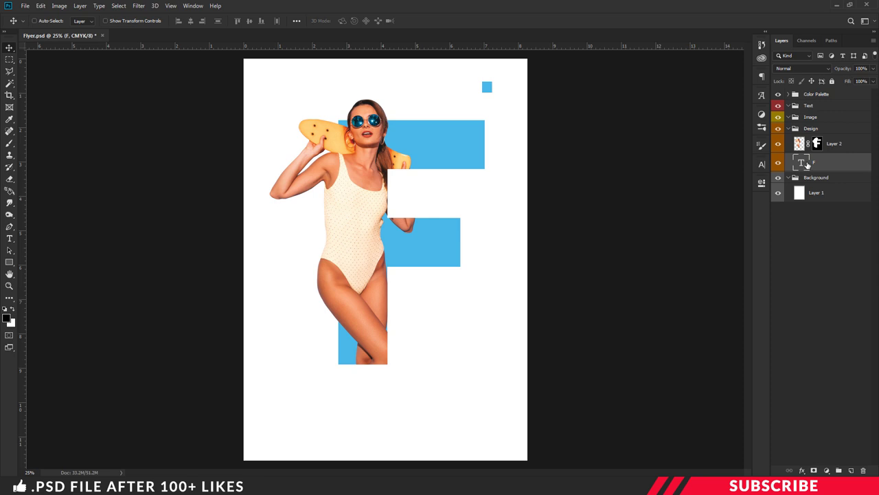
pyautogui.rightClick(807, 165)
# Give the F a Normal Inner Shadow: 35% opacity, no global light, 9 px distance, 5% choke, 25 px size
pyautogui.click(806, 168)
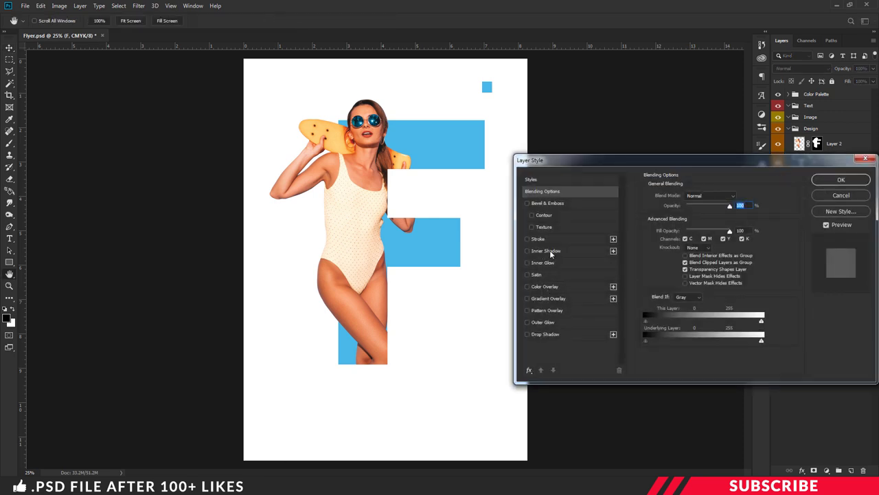
pyautogui.click(550, 250)
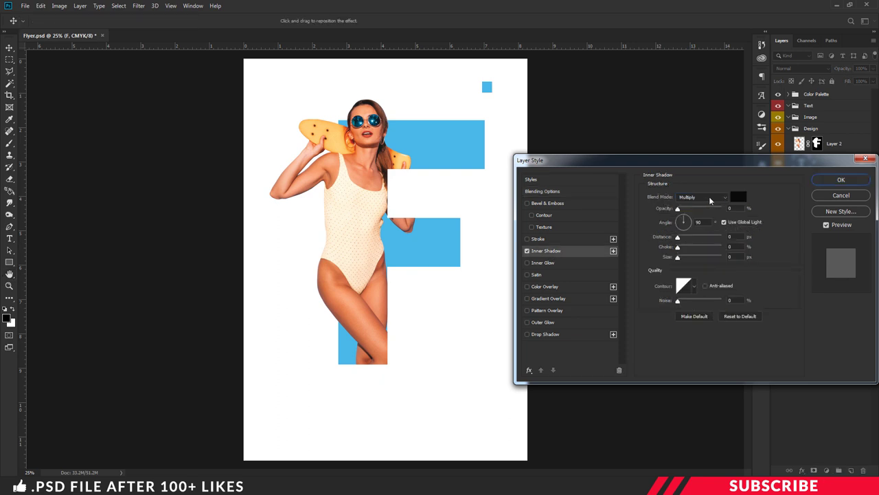
pyautogui.click(710, 198)
pyautogui.click(687, 199)
pyautogui.press('Tab')
pyautogui.write('1')
pyautogui.write('5')
pyautogui.click(724, 222)
pyautogui.click(730, 236)
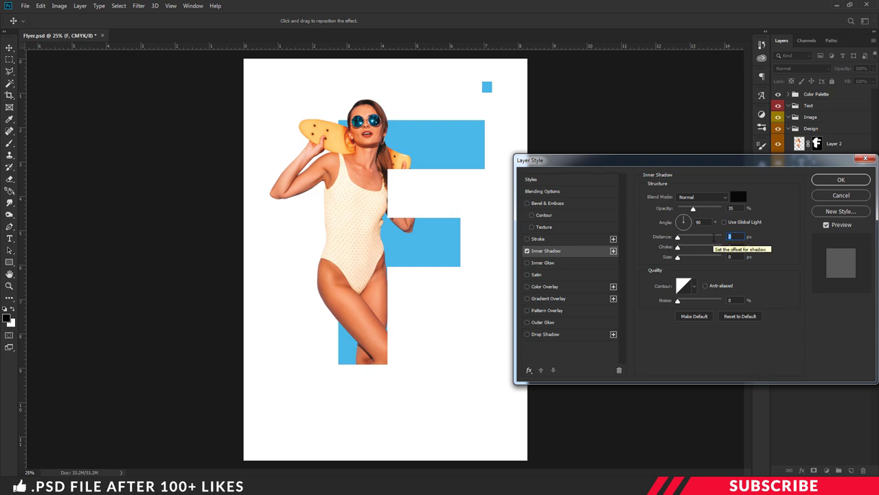
pyautogui.write('9')
pyautogui.press('Tab')
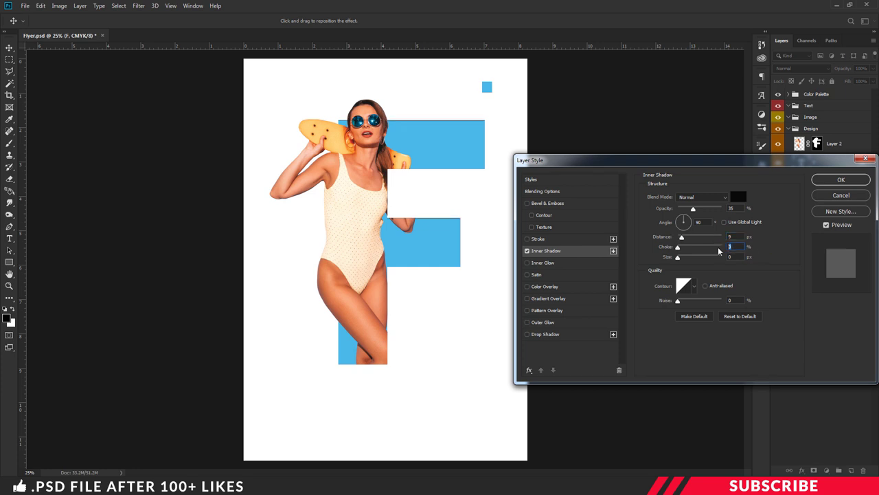
pyautogui.write('5')
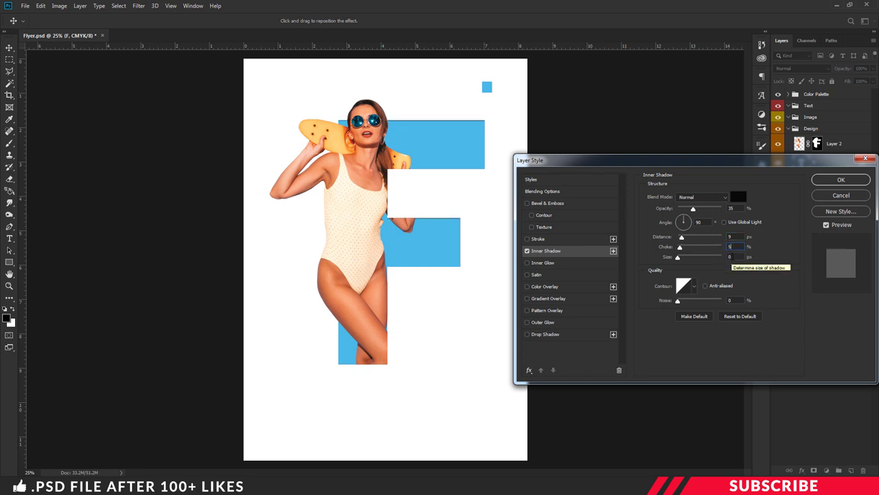
pyautogui.press('Tab')
pyautogui.write('25')
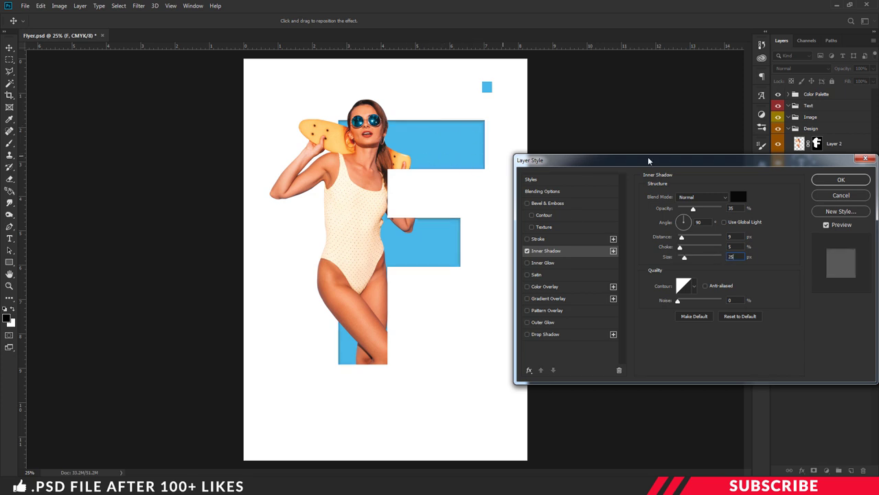
pyautogui.click(844, 180)
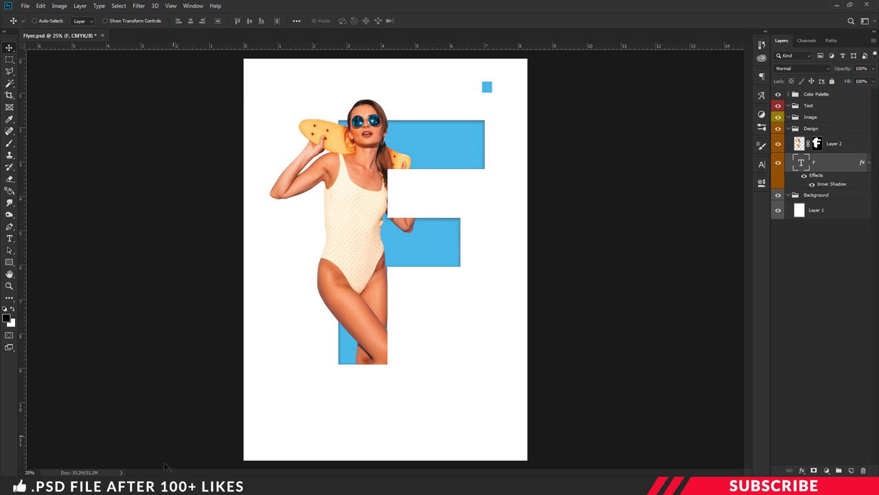
# Open Leaves.png in Photoshop and copy its layer into the flyer
pyautogui.hotkey('alt', 'Tab')
pyautogui.click(282, 156)
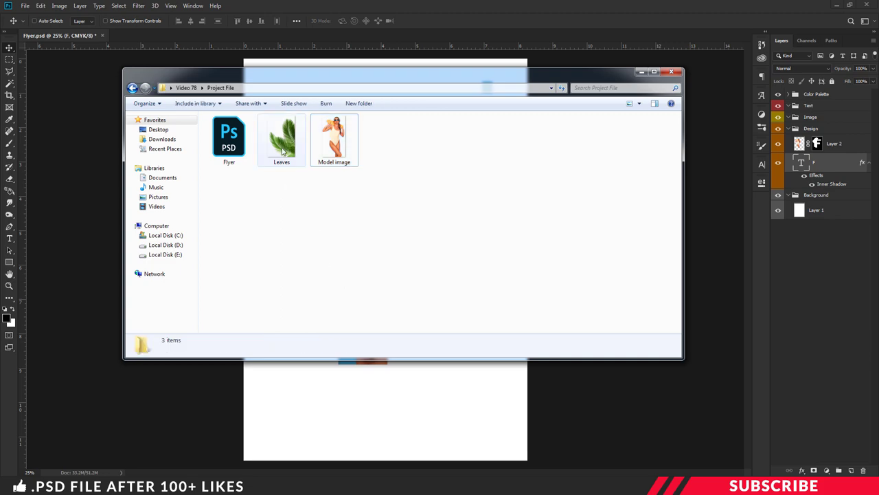
pyautogui.rightClick(282, 156)
pyautogui.moveTo(309, 261)
pyautogui.click(447, 261)
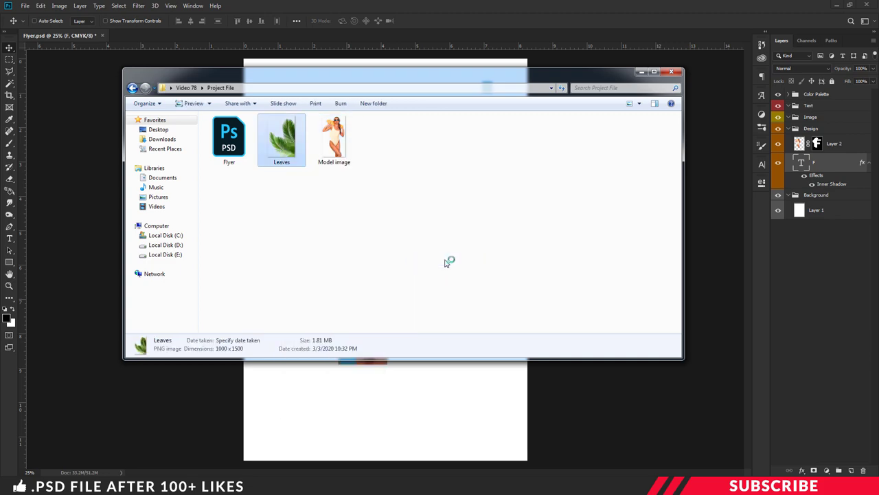
pyautogui.moveTo(192, 38); pyautogui.dragTo(198, 55)
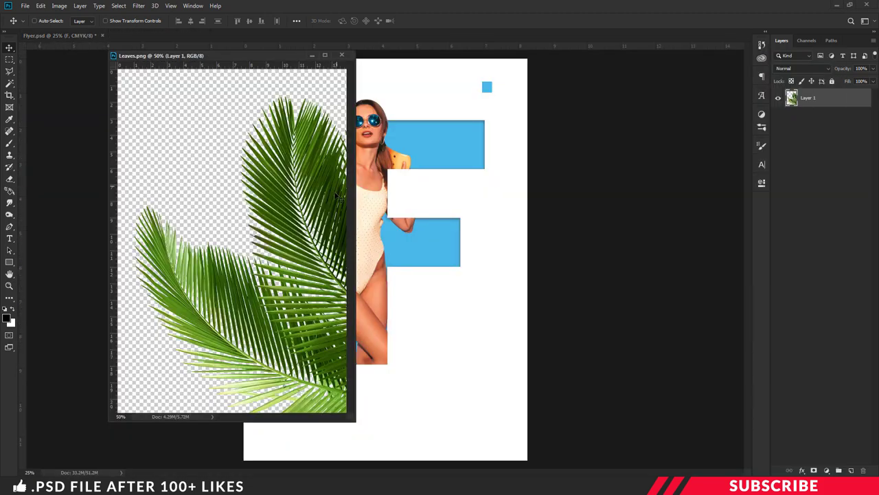
pyautogui.moveTo(368, 209); pyautogui.dragTo(419, 221)
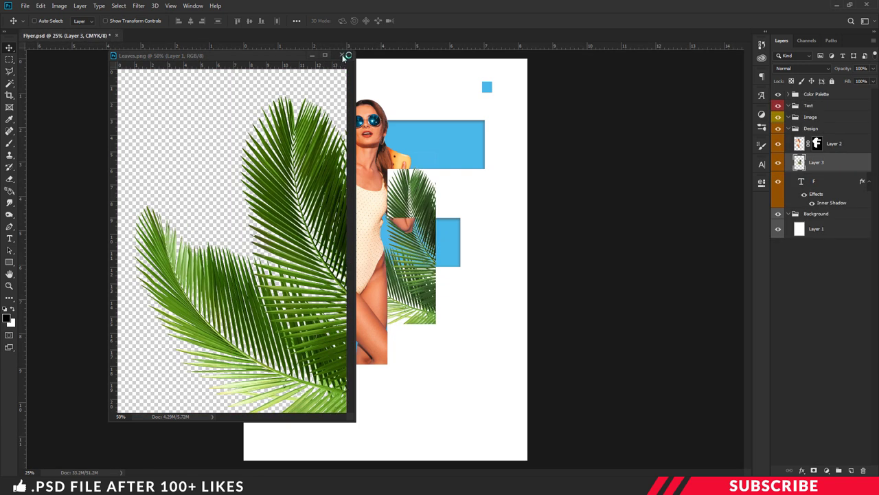
pyautogui.click(341, 55)
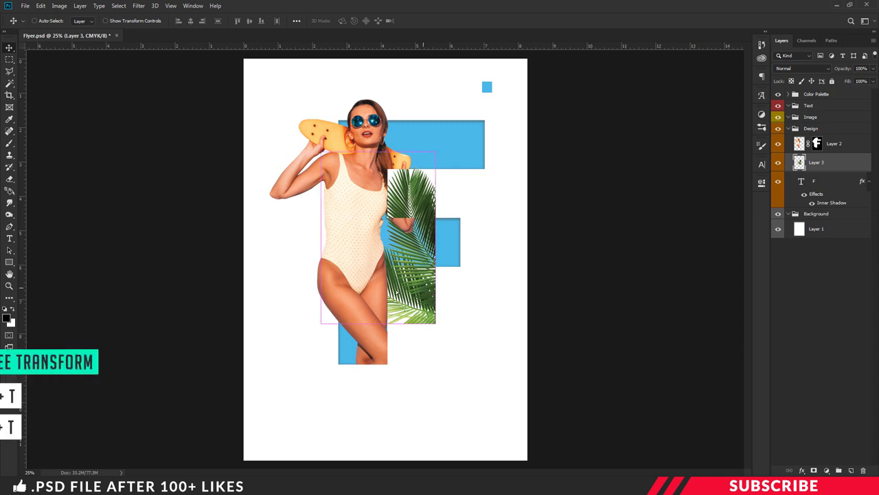
# Move the leaves left, rotate them about 32° counter-clockwise and shift them down behind the model
pyautogui.moveTo(425, 291); pyautogui.dragTo(354, 298)
pyautogui.hotkey('ctrl', 't')
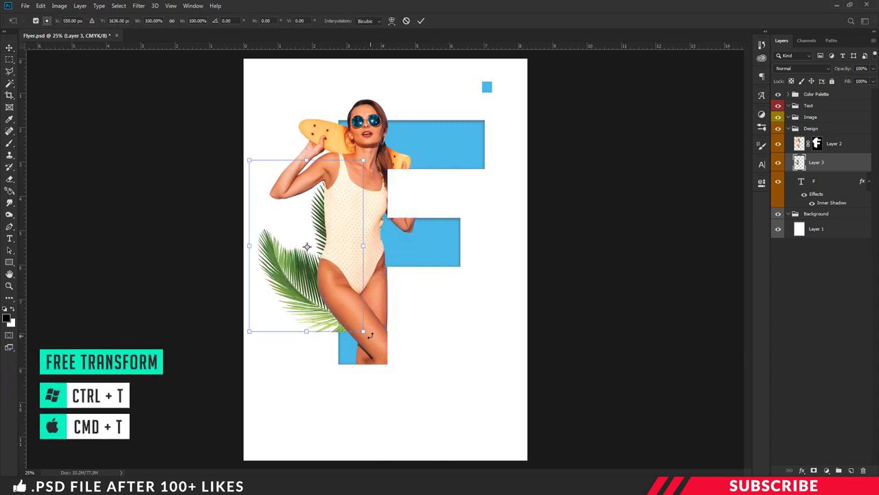
pyautogui.moveTo(356, 323); pyautogui.dragTo(390, 283)
pyautogui.moveTo(337, 276)
pyautogui.mouseDown()
pyautogui.moveTo(340, 289)
pyautogui.moveTo(330, 290)
pyautogui.mouseUp()
pyautogui.press('Return')
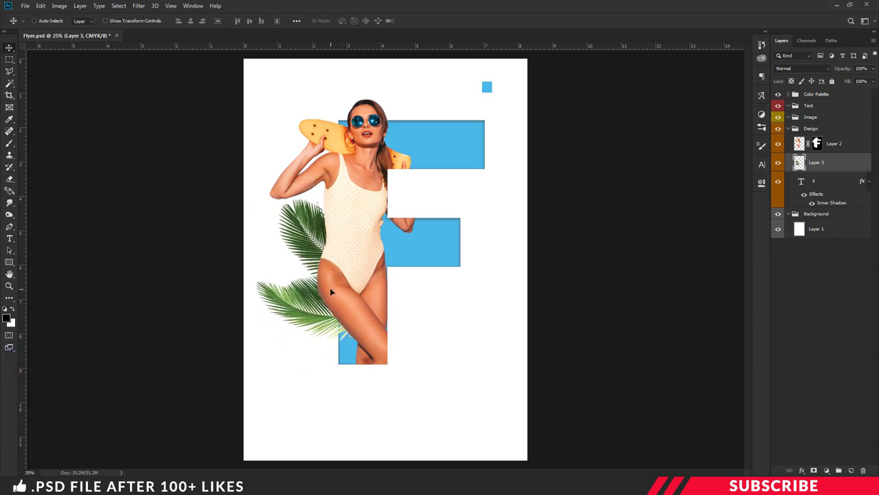
pyautogui.hotkey('ctrl', '-')
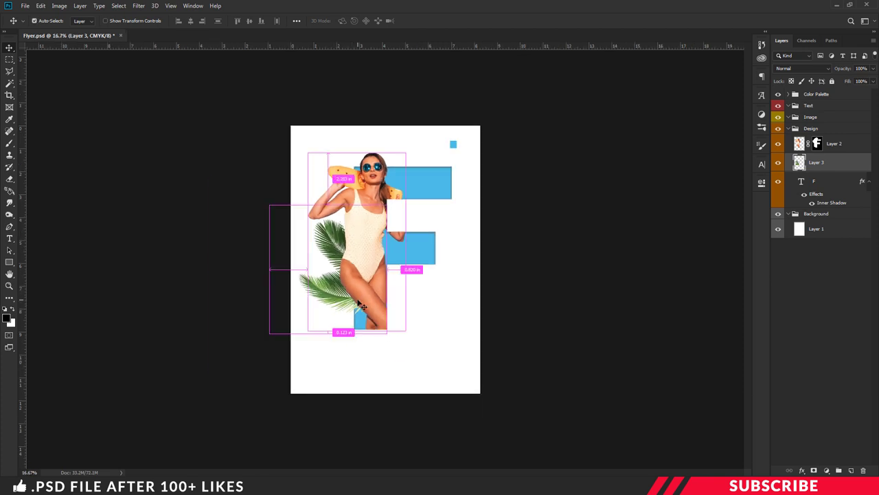
pyautogui.hotkey('ctrl', '+')
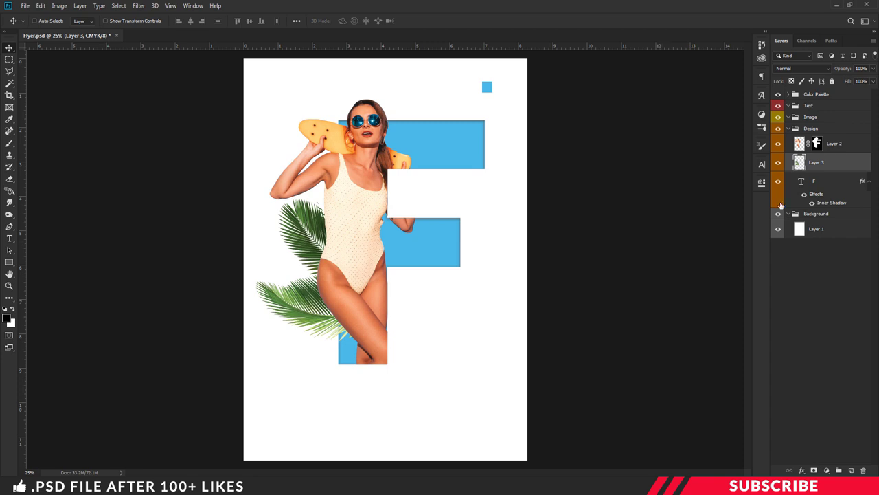
# Add a new layer in the Text group and sample the flyer's blue as foreground colour
pyautogui.click(816, 107)
pyautogui.click(791, 128)
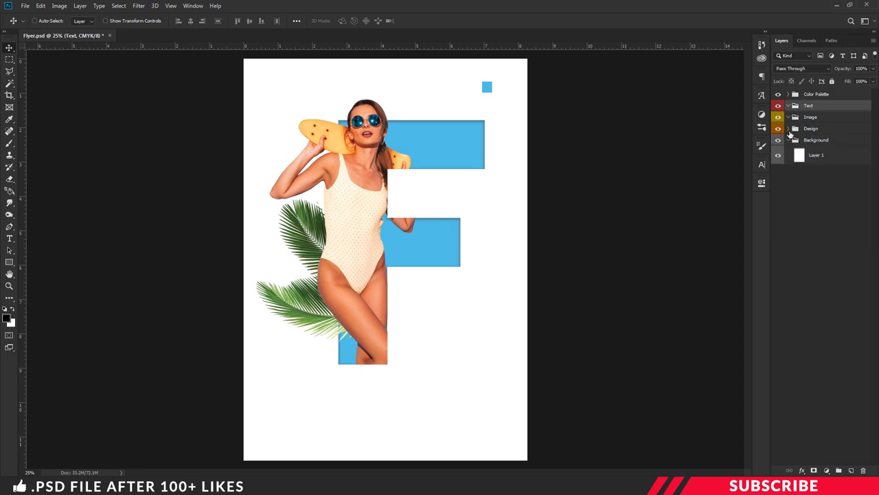
pyautogui.click(851, 470)
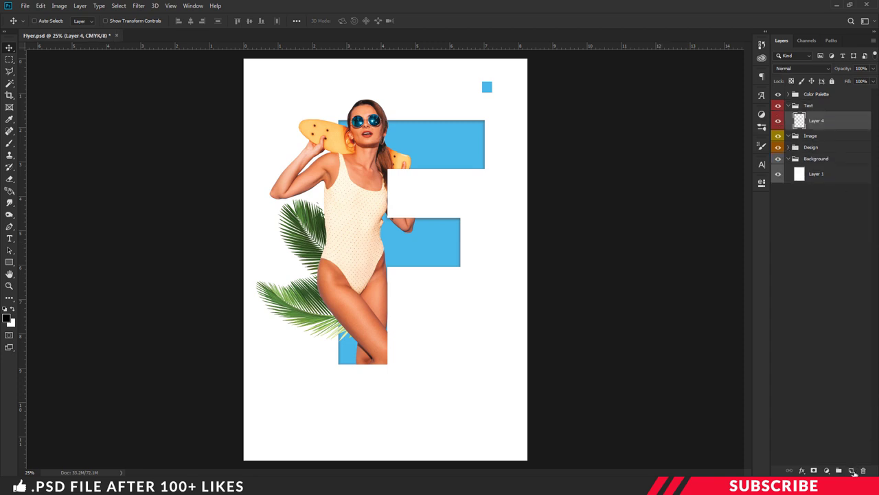
pyautogui.click(7, 317)
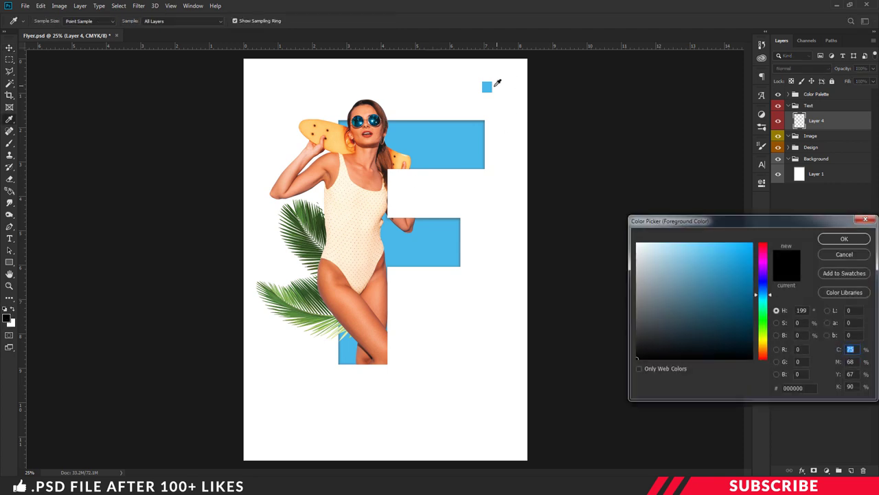
pyautogui.click(488, 87)
pyautogui.click(844, 239)
# Type 'ASHION' and move it just beneath the F
pyautogui.click(11, 236)
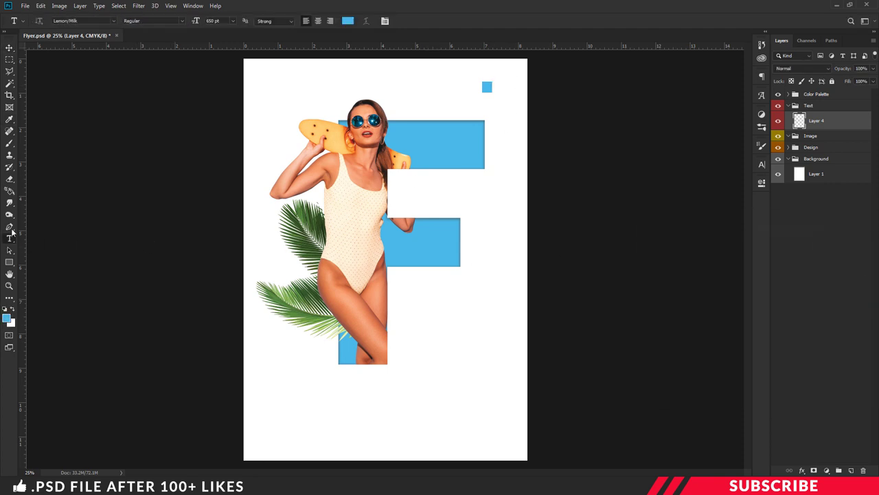
pyautogui.click(222, 21)
pyautogui.click(316, 426)
pyautogui.write('ASHION')
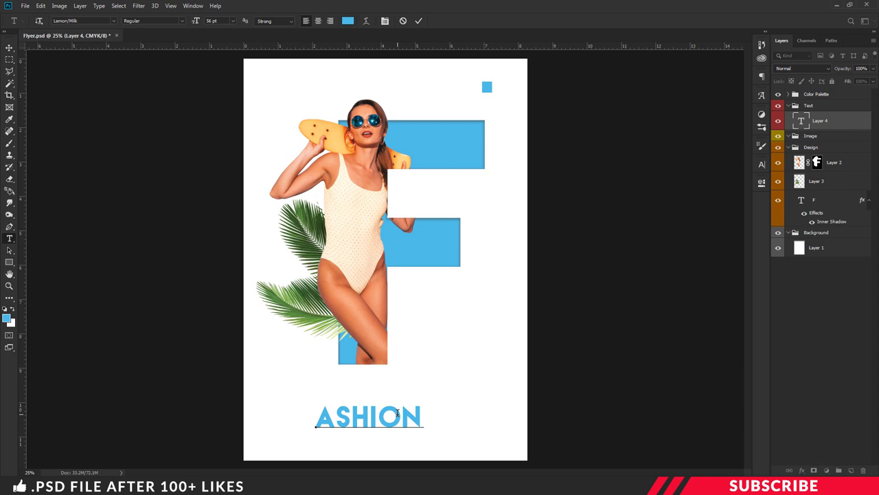
pyautogui.hotkey('ctrl', 'Return')
pyautogui.press('v')
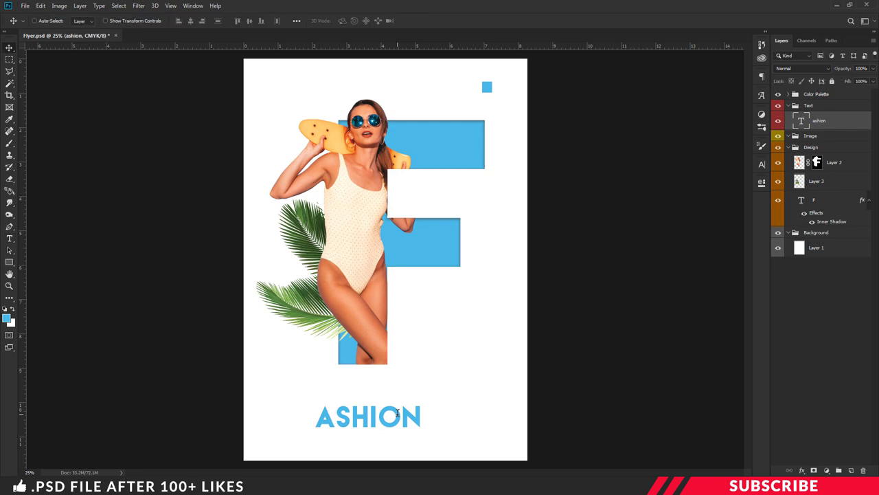
pyautogui.moveTo(380, 420); pyautogui.dragTo(397, 386)
# Duplicate the ASHION line below itself and change its text to 'SHOW'
pyautogui.hotkey('ctrl', 'j')
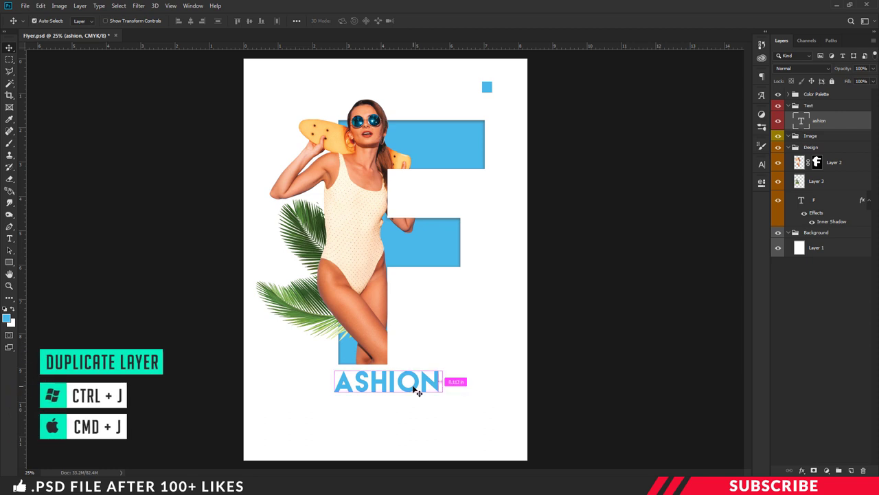
pyautogui.moveTo(400, 397); pyautogui.dragTo(397, 414)
pyautogui.press('t')
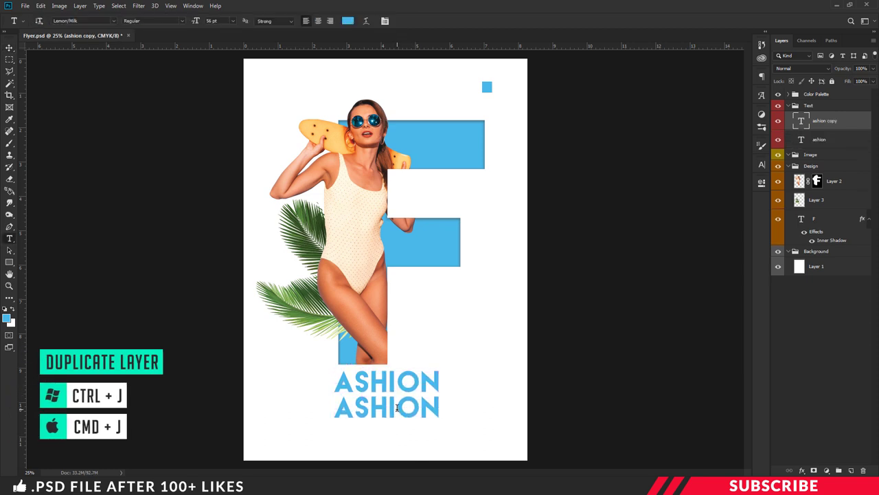
pyautogui.click(396, 407)
pyautogui.hotkey('ctrl', 'a')
pyautogui.press('Left')
pyautogui.press('Right')
pyautogui.press('Right')
pyautogui.hotkey('ctrl', 'a')
pyautogui.write('show')
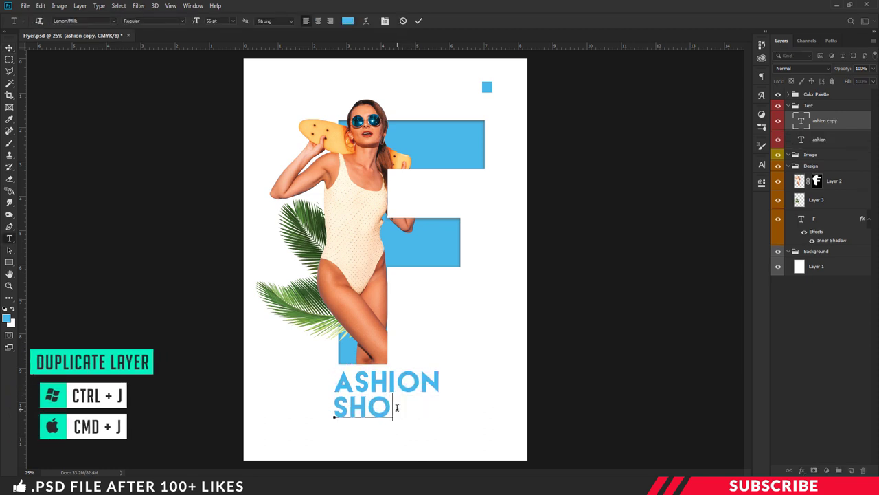
pyautogui.hotkey('ctrl', 'Return')
pyautogui.press('v')
pyautogui.moveTo(396, 408); pyautogui.dragTo(397, 411)
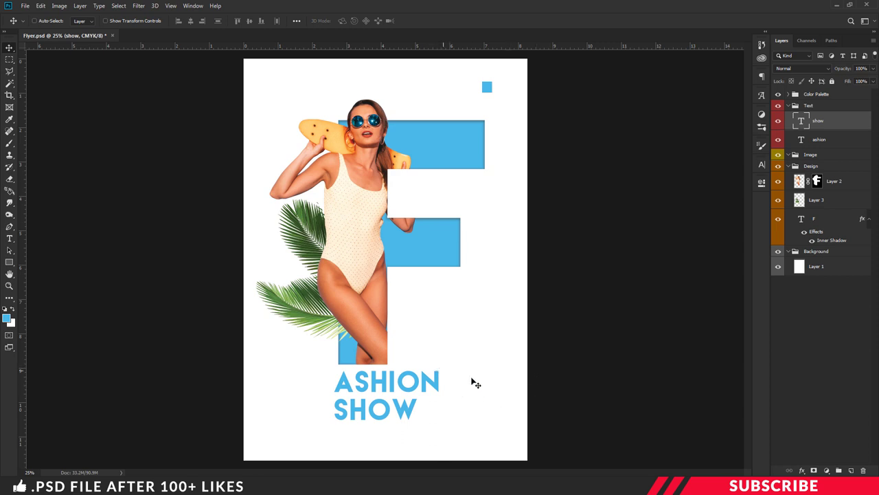
# Add a text line 'AT 7PM | TOWER X HALL | 18+ONLY' beneath SHOW
pyautogui.click(851, 471)
pyautogui.press('t')
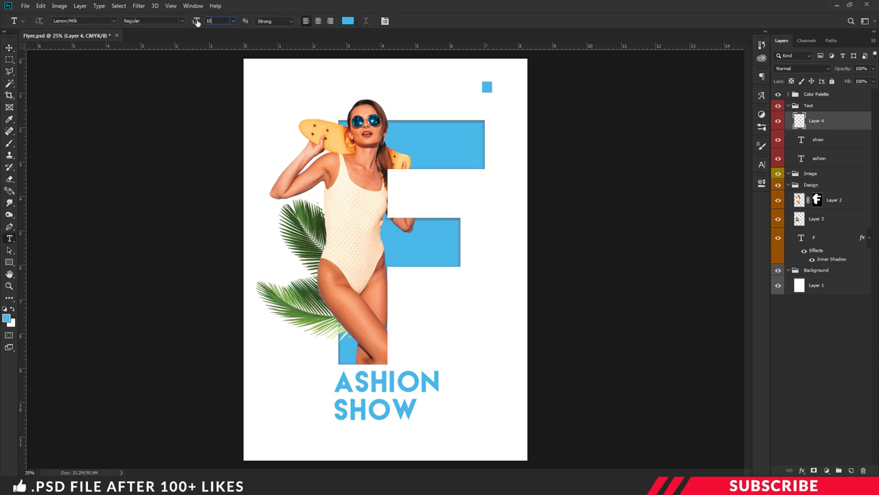
pyautogui.click(310, 429)
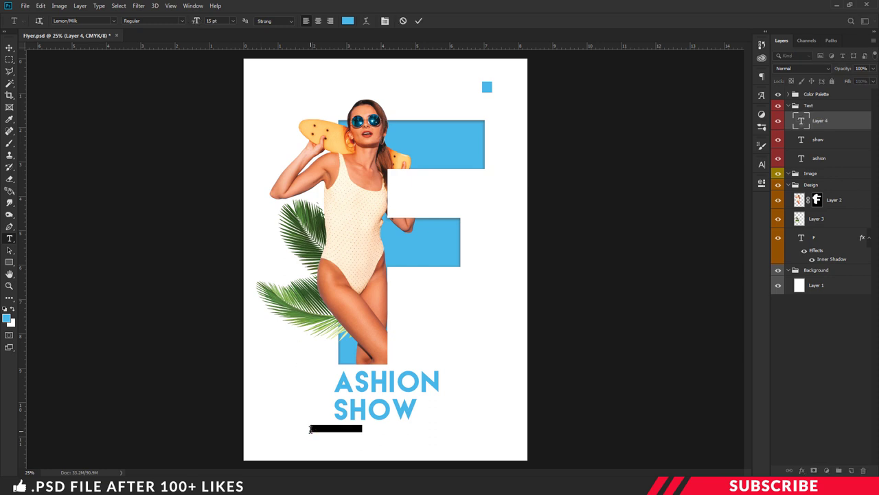
pyautogui.press('BackSpace')
pyautogui.write('AT 7PM | TOWER X HALL | 18')
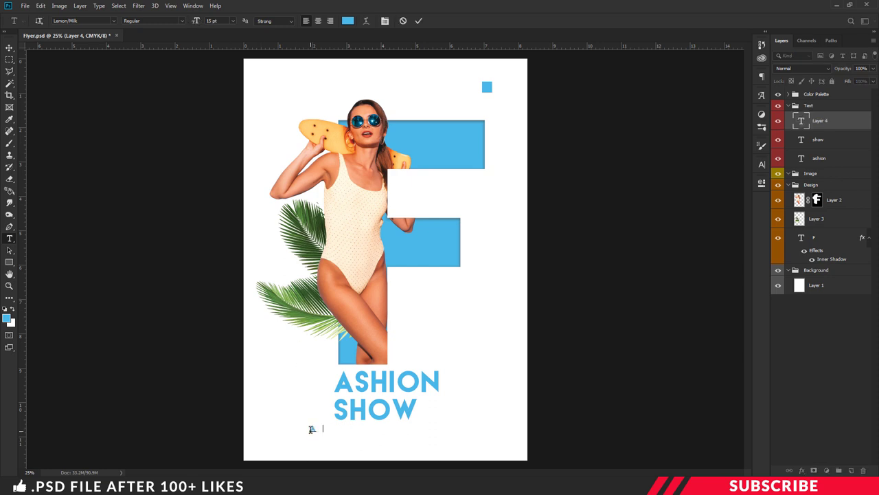
pyautogui.write('+ONLY')
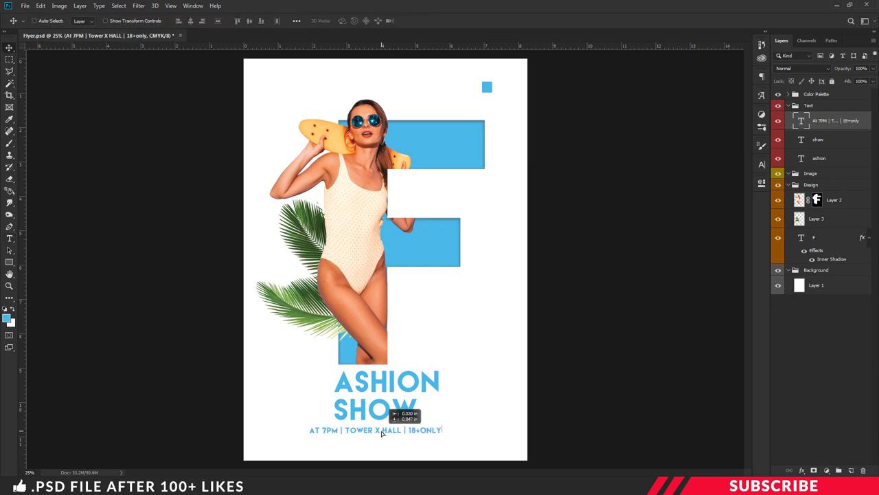
pyautogui.hotkey('ctrl', 'Return')
pyautogui.press('v')
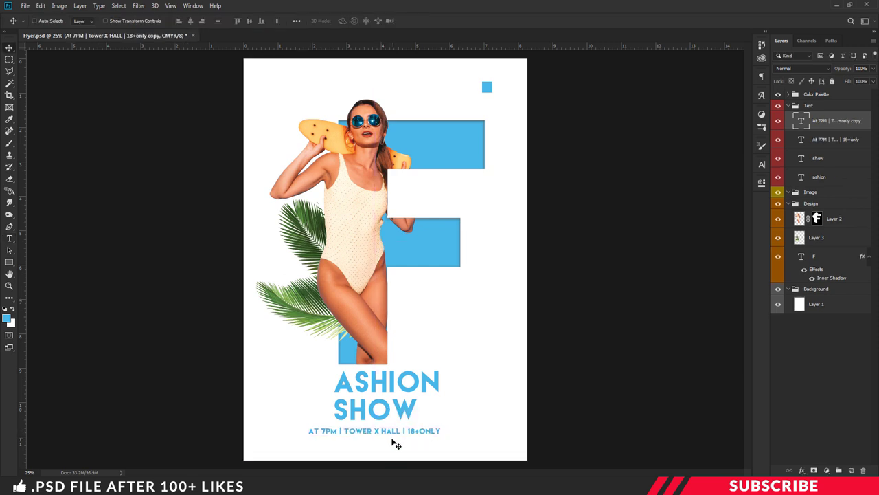
# Duplicate the details line below, retype it as 'YOURSITE.COM' and centre it
pyautogui.moveTo(393, 432); pyautogui.dragTo(393, 443)
pyautogui.press('t')
pyautogui.click(393, 442)
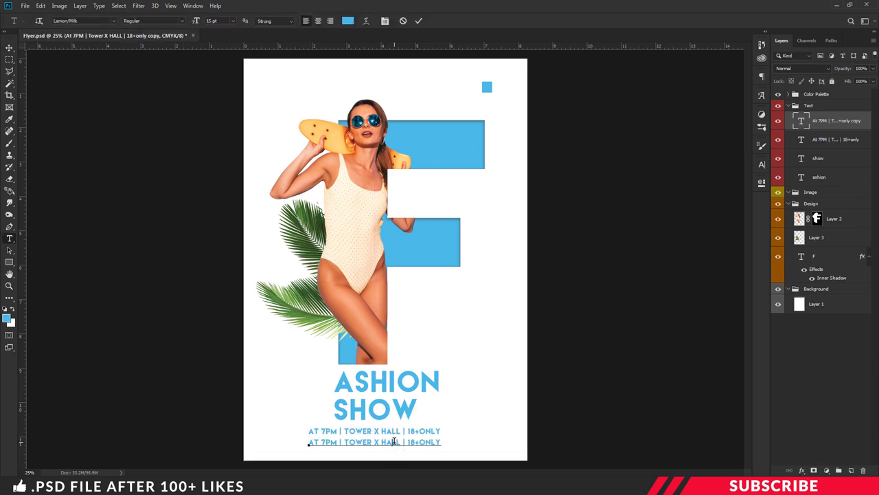
pyautogui.press('Delete')
pyautogui.press('Delete')
pyautogui.press('Delete')
pyautogui.press('Delete')
pyautogui.press('Delete')
pyautogui.press('Delete')
pyautogui.press('Delete')
pyautogui.press('Delete')
pyautogui.press('Delete')
pyautogui.press('Delete')
pyautogui.press('Delete')
pyautogui.press('Delete')
pyautogui.press('Delete')
pyautogui.press('Delete')
pyautogui.press('Delete')
pyautogui.press('Delete')
pyautogui.press('Delete')
pyautogui.press('Delete')
pyautogui.press('Delete')
pyautogui.press('Delete')
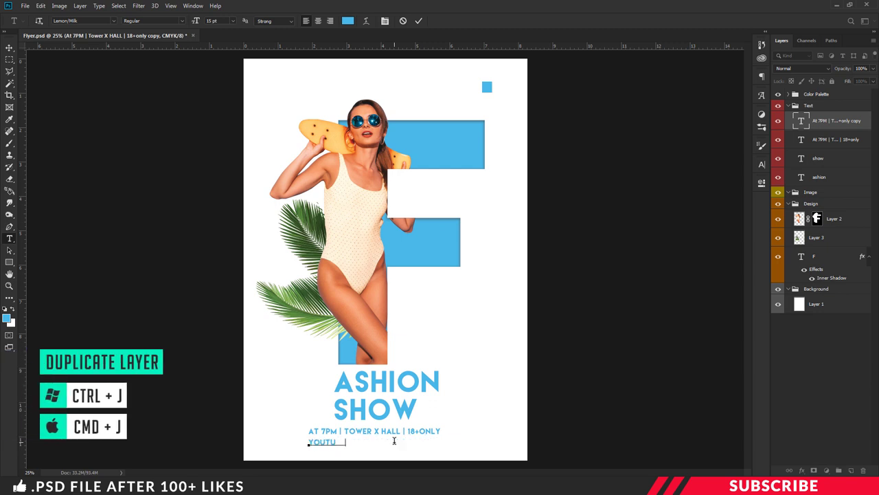
pyautogui.write('YOUrsite.com')
pyautogui.hotkey('ctrl', 'Return')
pyautogui.press('v')
pyautogui.moveTo(395, 442); pyautogui.dragTo(414, 441)
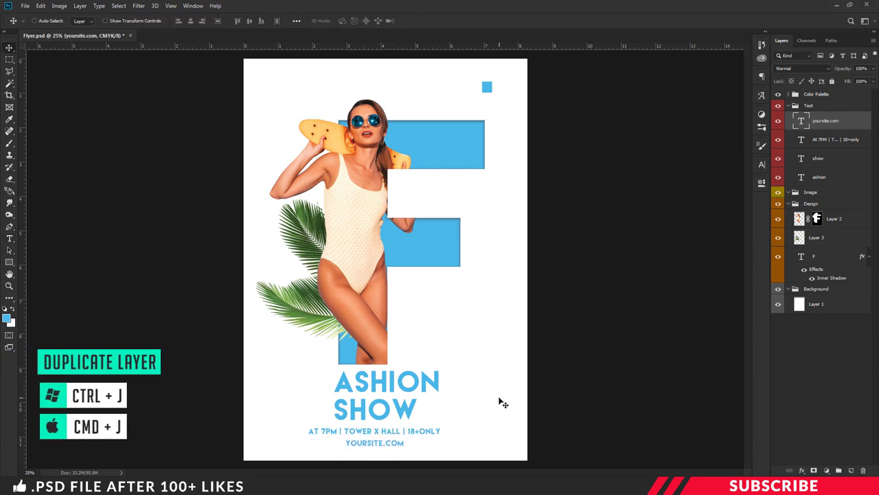
pyautogui.click(788, 203)
# Select the Text, Image and Design groups and nudge them together up and to the right
pyautogui.click(789, 105)
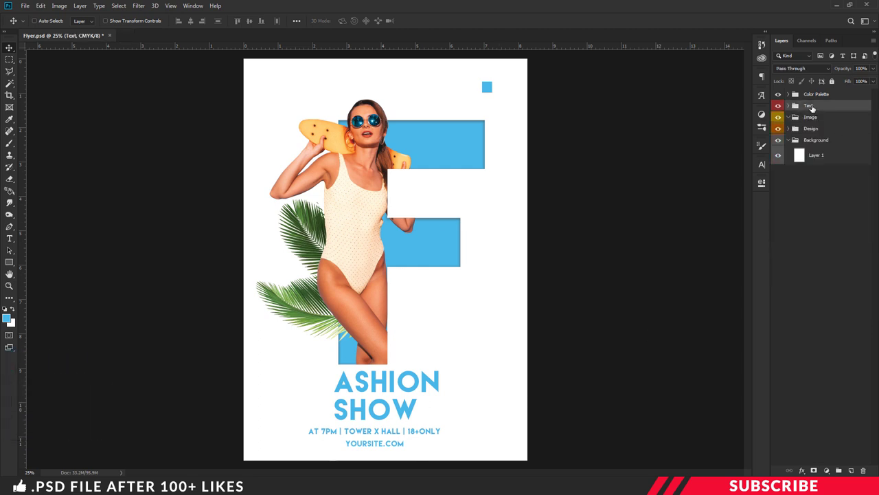
pyautogui.keyDown('shift'); pyautogui.click(811, 130); pyautogui.keyUp('shift')
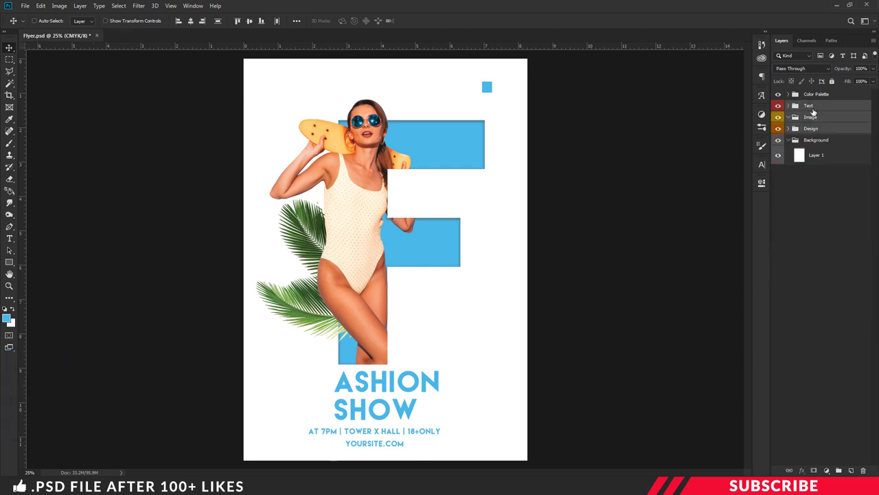
pyautogui.hotkey('ctrl', 't')
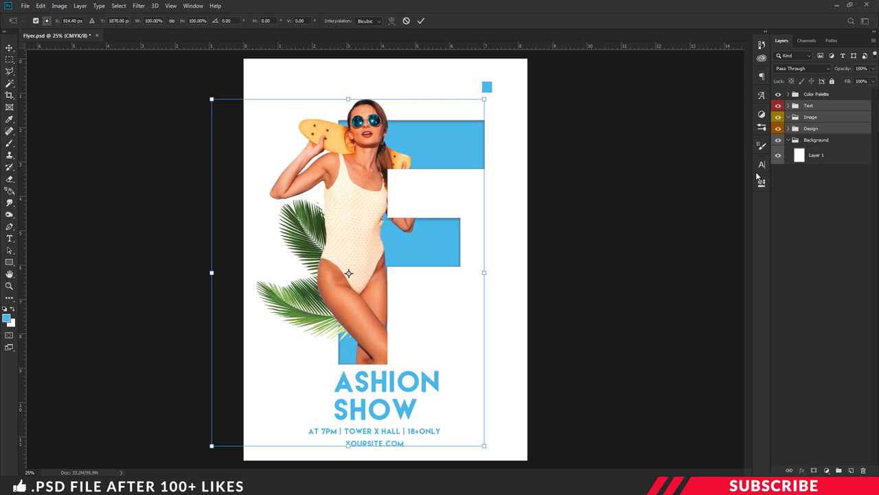
pyautogui.hotkey('shift', 'Up')
pyautogui.hotkey('shift', 'Up')
pyautogui.hotkey('shift', 'Up')
pyautogui.hotkey('shift', 'Up')
pyautogui.hotkey('shift', 'Up')
pyautogui.hotkey('shift', 'Up')
pyautogui.hotkey('shift', 'Up')
pyautogui.hotkey('shift', 'Up')
pyautogui.hotkey('shift', 'Up')
pyautogui.hotkey('shift', 'Up')
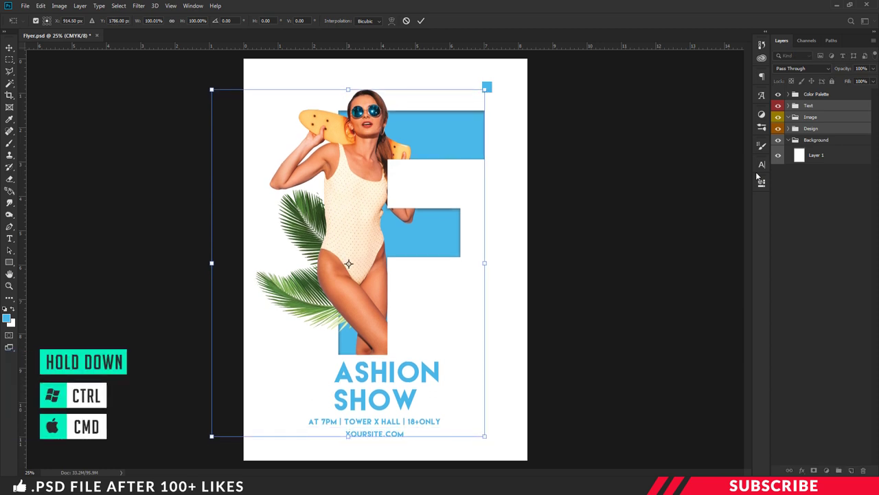
pyautogui.hotkey('shift', 'Up')
pyautogui.hotkey('shift', 'Up')
pyautogui.hotkey('shift', 'Up')
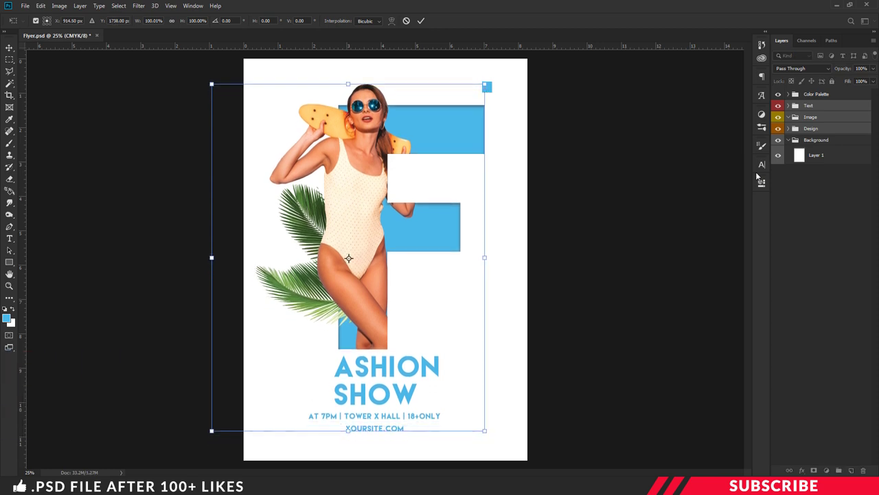
pyautogui.hotkey('shift', 'Right')
pyautogui.hotkey('shift', 'Right')
pyautogui.hotkey('shift', 'Right')
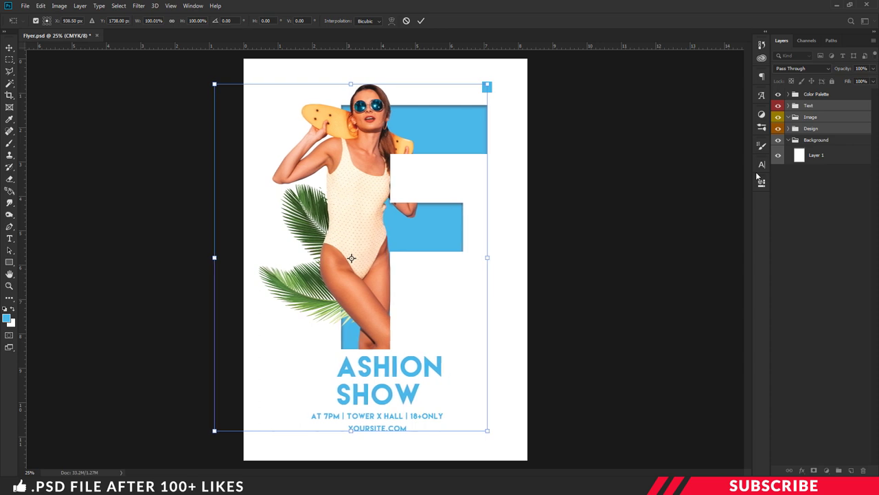
pyautogui.hotkey('shift', 'Right')
pyautogui.hotkey('shift', 'Right')
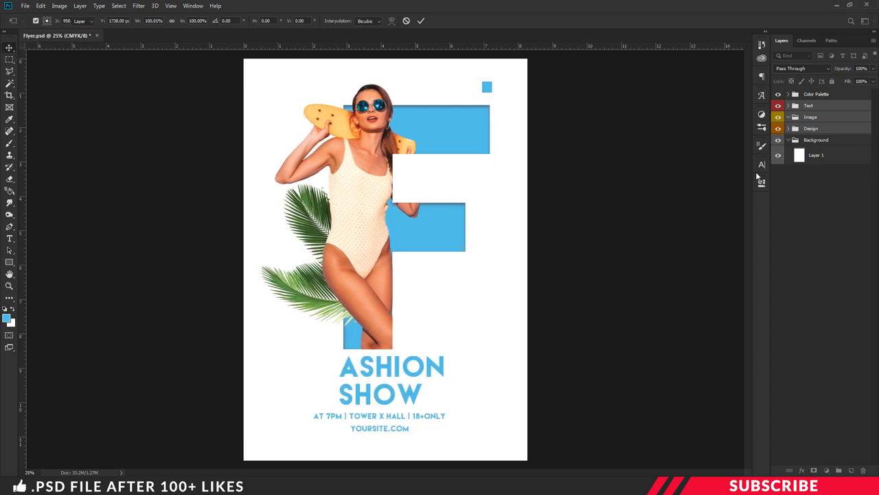
pyautogui.press('Return')
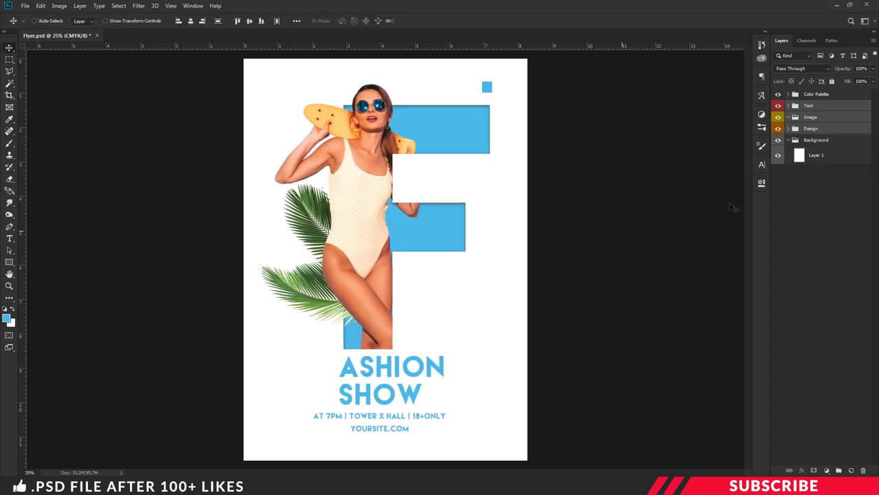
# Add a new empty layer above yoursite.com in the Text group
pyautogui.click(817, 105)
pyautogui.click(788, 105)
pyautogui.click(825, 120)
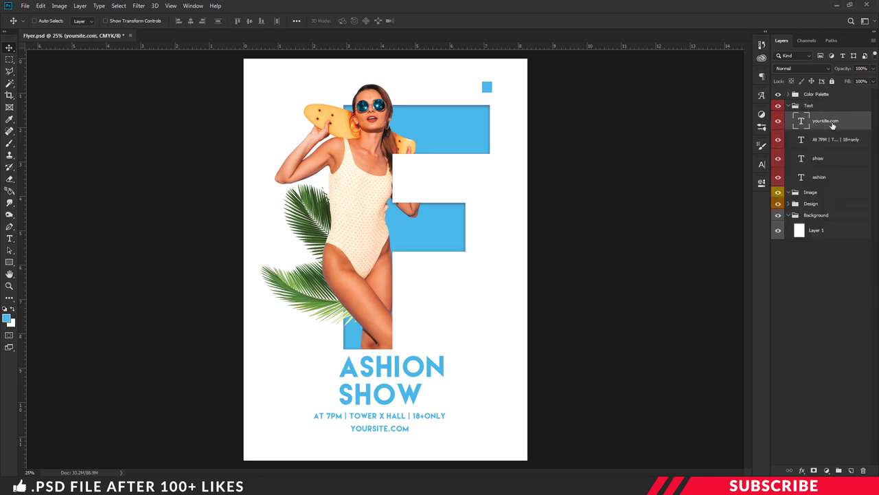
pyautogui.click(852, 470)
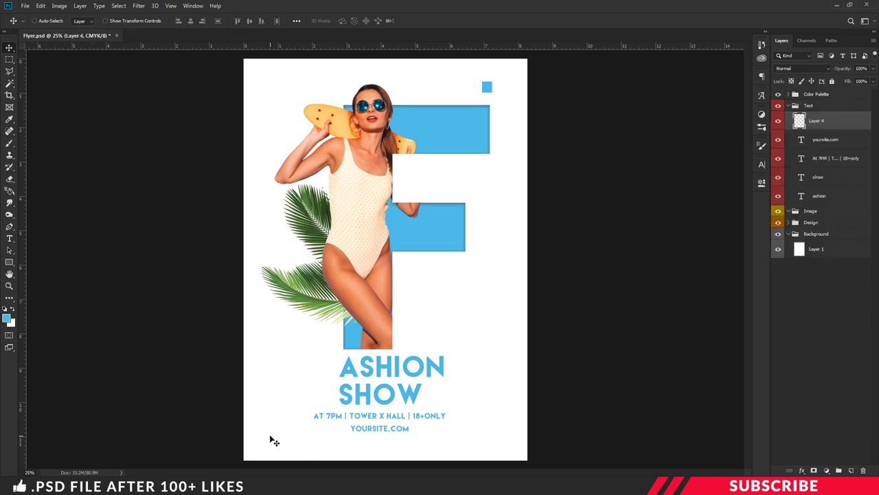
# Type the text '24th Dec' near the bottom-left of the page
pyautogui.press('t')
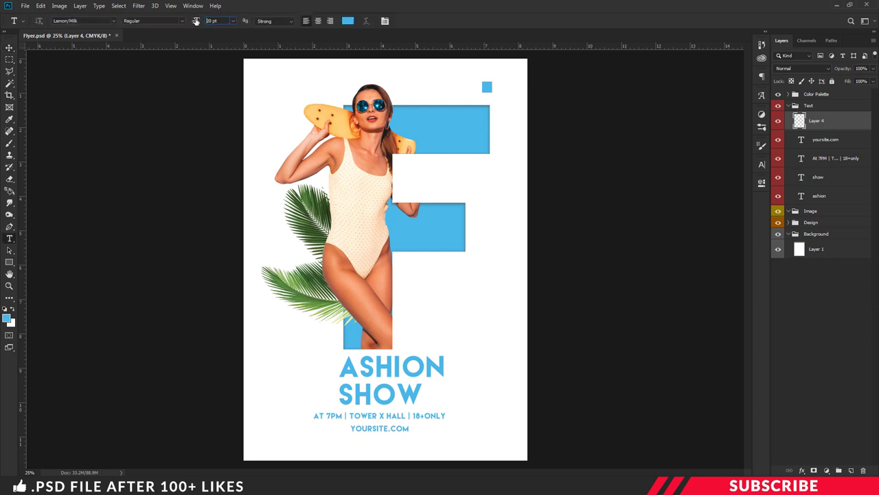
pyautogui.click(261, 445)
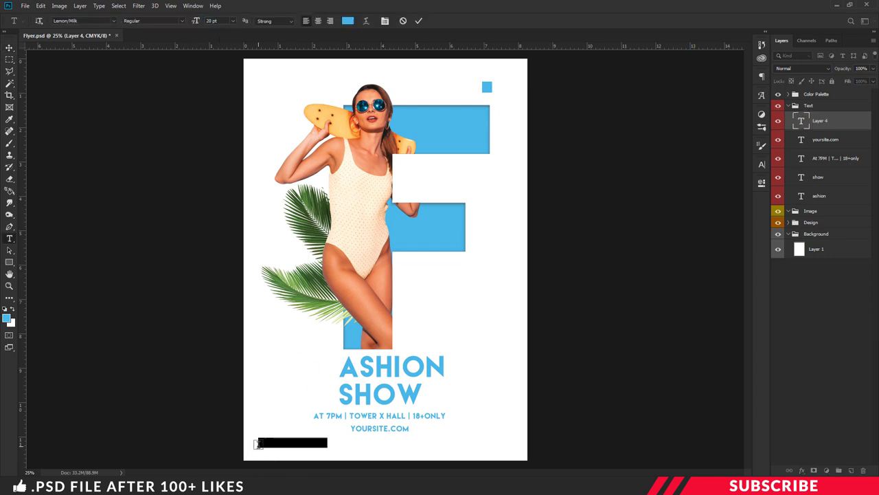
pyautogui.write('24th Dec')
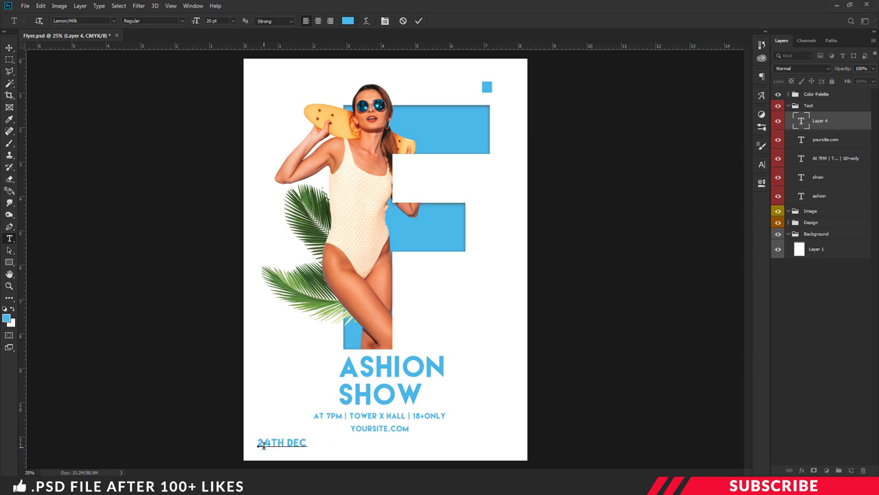
pyautogui.hotkey('ctrl', 'Return')
# Rotate the date 90° counter-clockwise and place it vertically beside the F's stem
pyautogui.press('v')
pyautogui.moveTo(297, 453); pyautogui.dragTo(462, 336)
pyautogui.hotkey('ctrl', 't')
pyautogui.rightClick(467, 331)
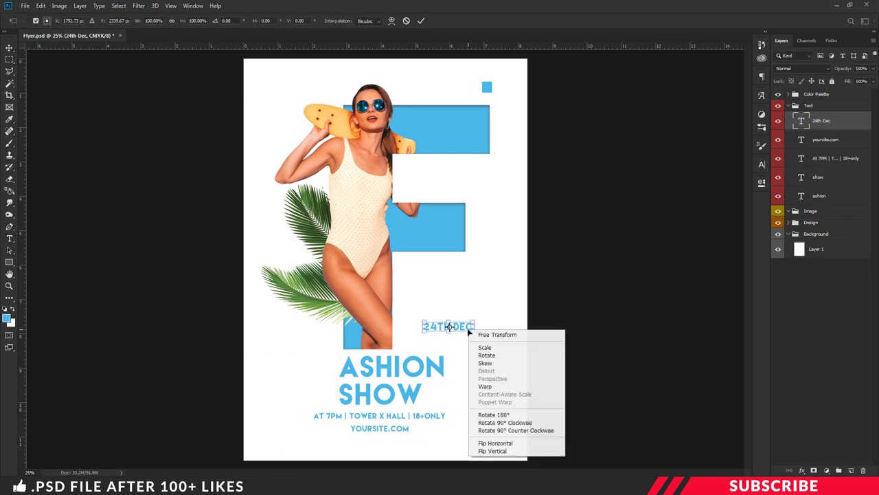
pyautogui.click(541, 430)
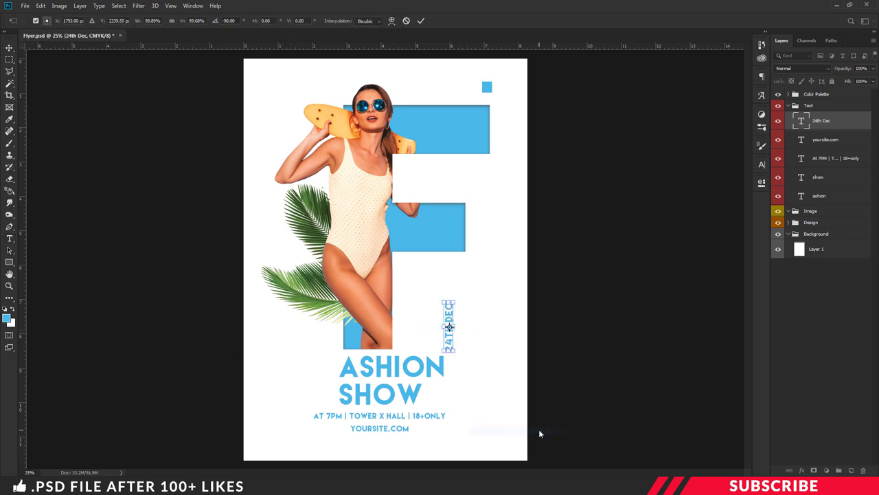
pyautogui.press('Return')
pyautogui.moveTo(456, 338); pyautogui.dragTo(412, 336)
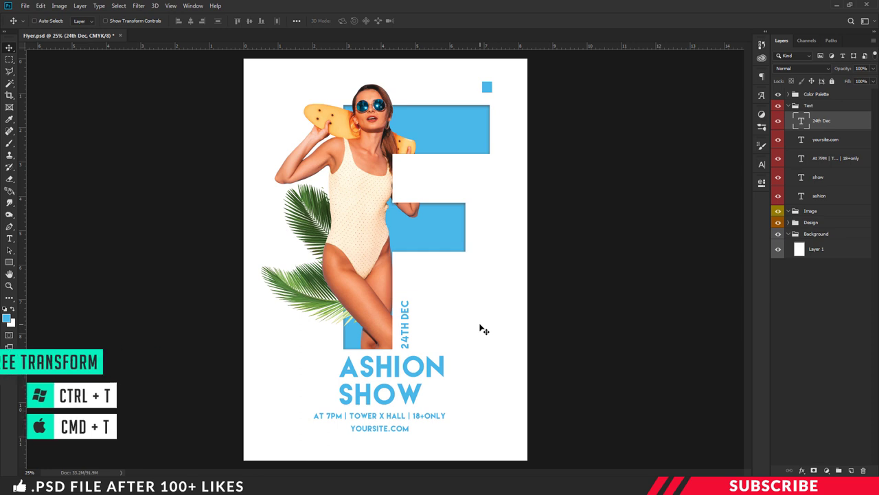
# Add a new layer above Layer 1 in the Background group and pick a blue foreground colour
pyautogui.click(788, 105)
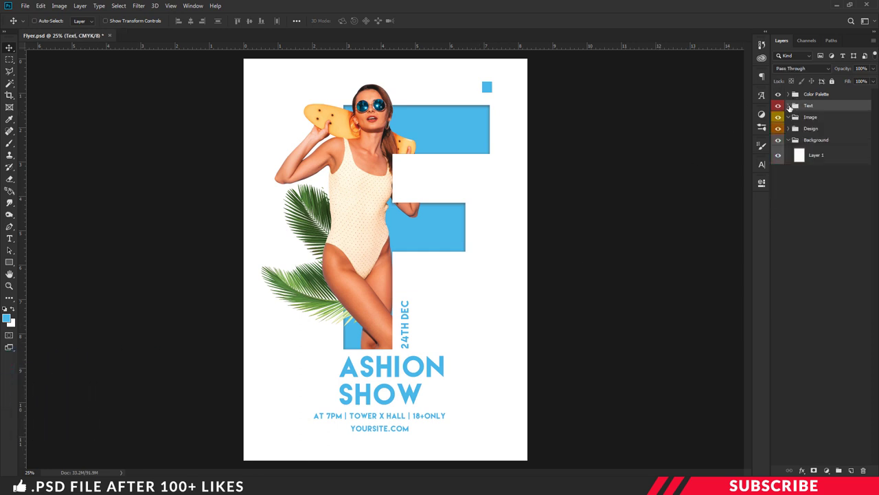
pyautogui.click(779, 95)
pyautogui.click(811, 155)
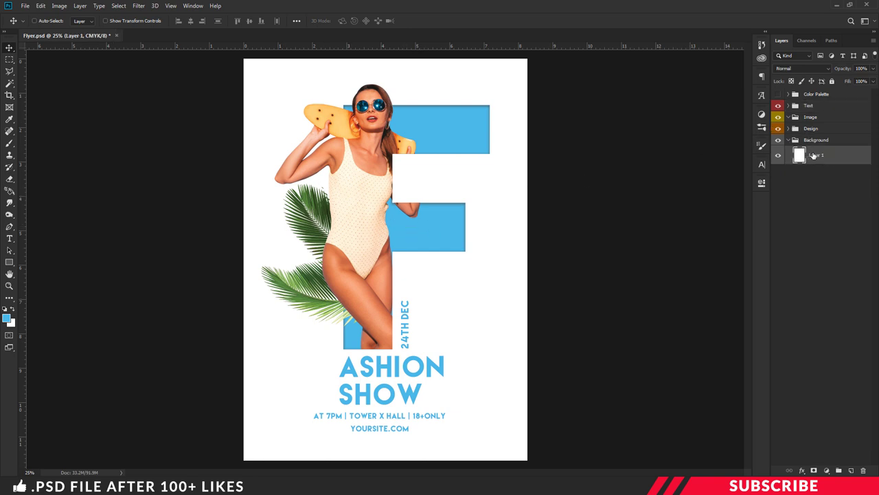
pyautogui.click(852, 471)
pyautogui.click(6, 318)
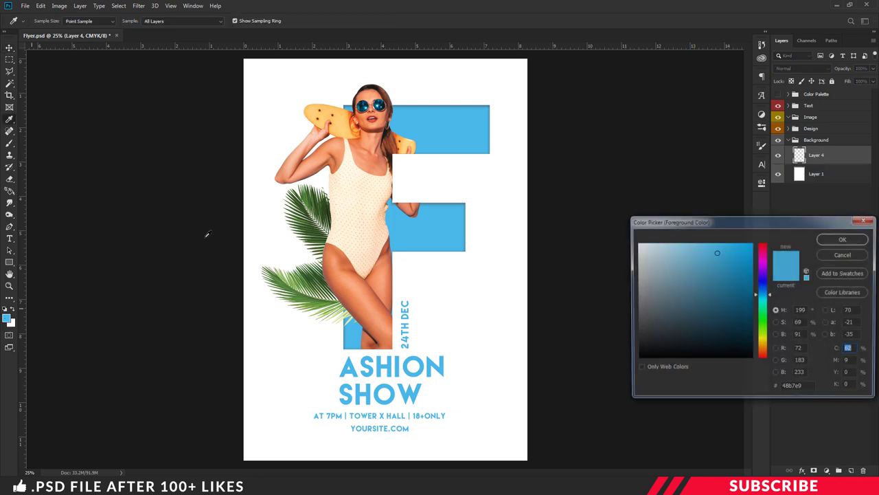
pyautogui.click(845, 239)
pyautogui.press('v')
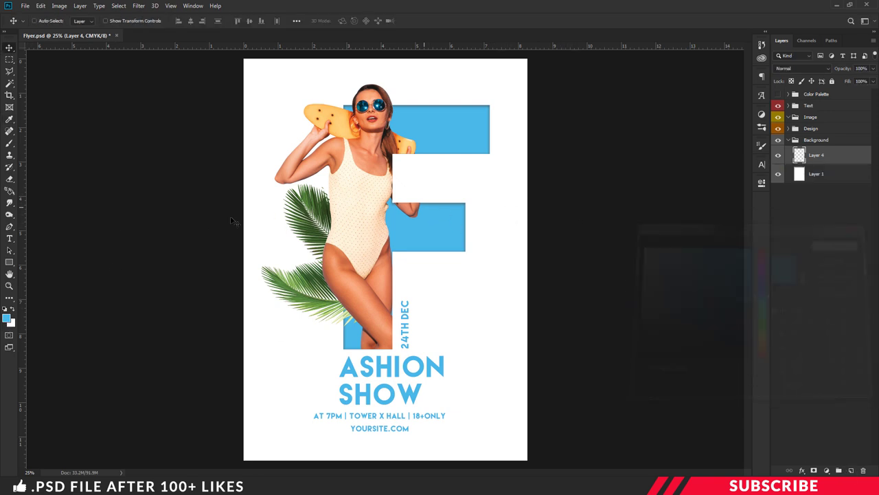
# Draw a blue rectangle over the flyer's top-left corner with the Rectangle Tool
pyautogui.click(9, 263)
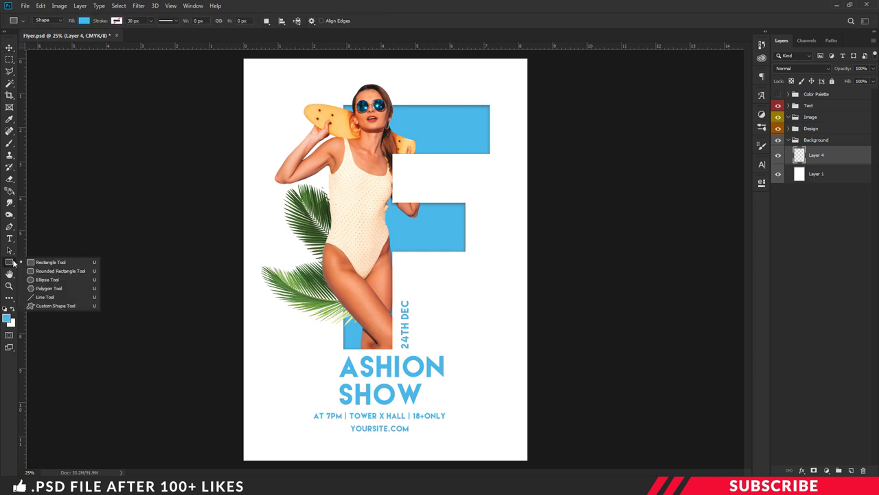
pyautogui.click(72, 263)
pyautogui.hotkey('ctrl', '-')
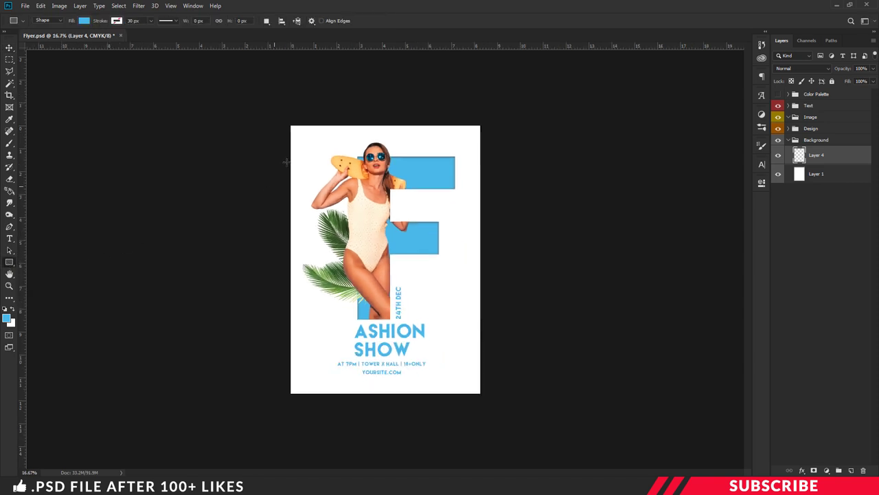
pyautogui.moveTo(248, 99); pyautogui.dragTo(320, 162)
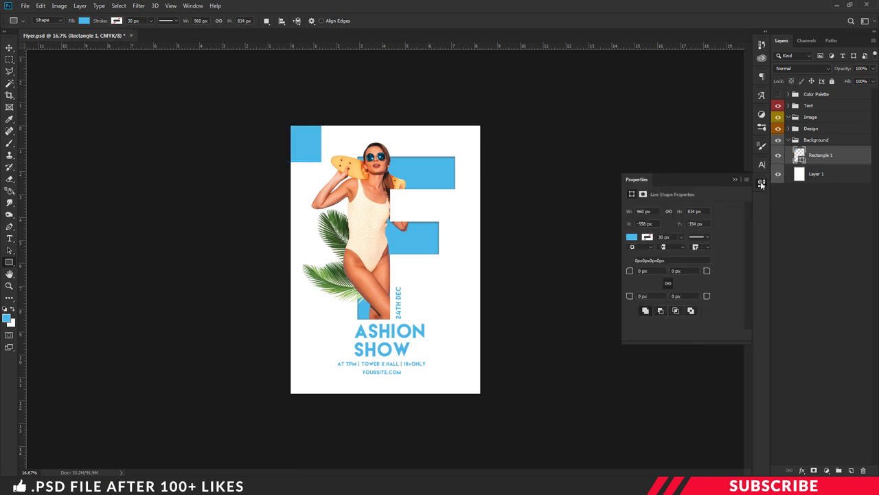
pyautogui.click(761, 184)
pyautogui.hotkey('ctrl', '+')
# Draw a second blue rectangle filling the bottom-right corner
pyautogui.click(851, 470)
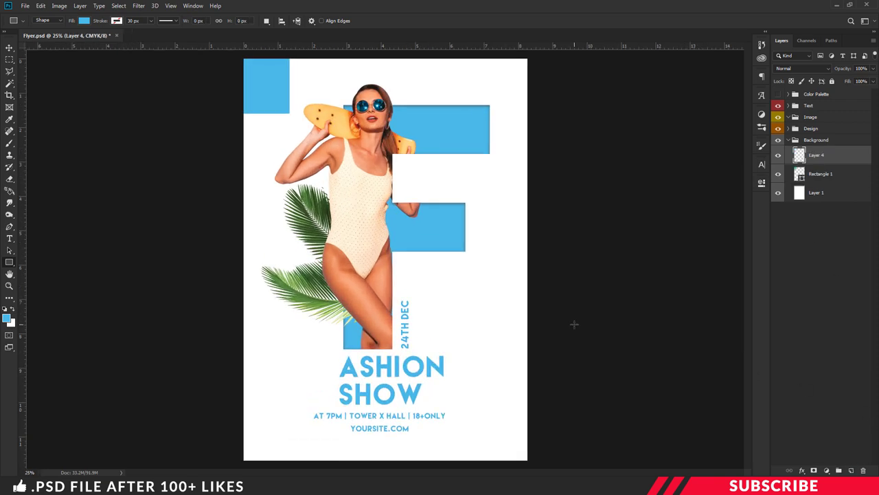
pyautogui.moveTo(494, 365); pyautogui.dragTo(583, 464)
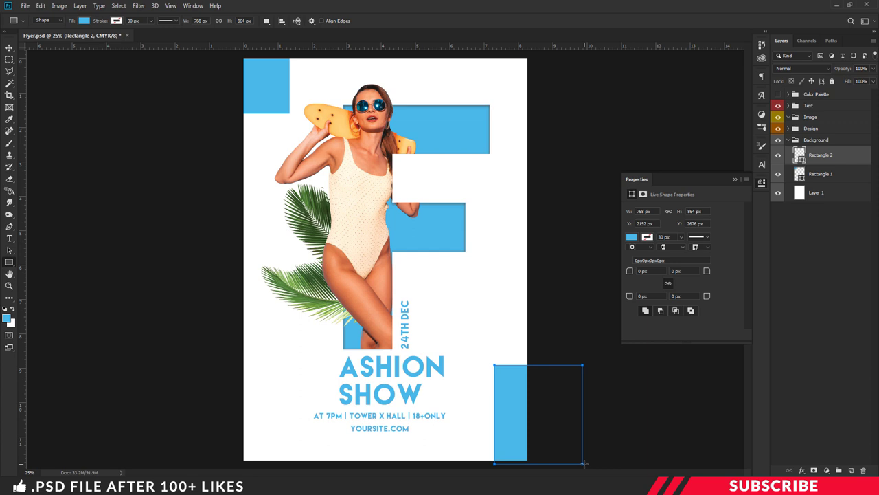
pyautogui.press('Return')
pyautogui.click(762, 186)
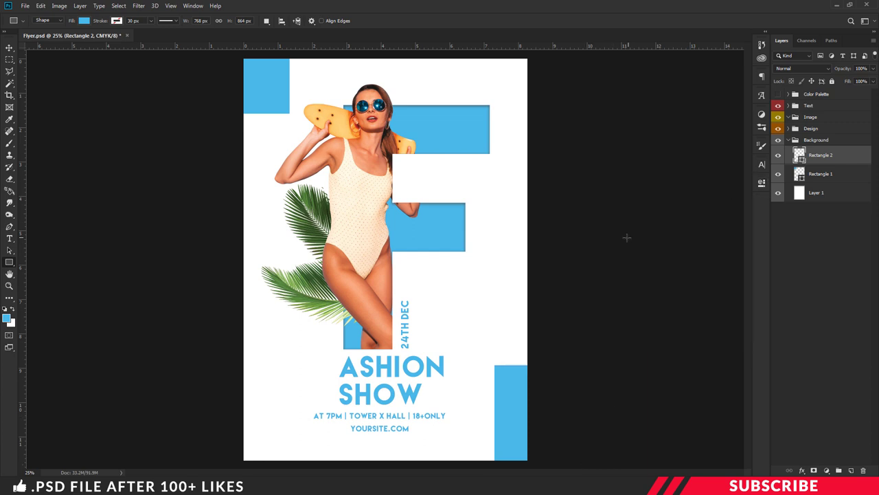
pyautogui.click(9, 48)
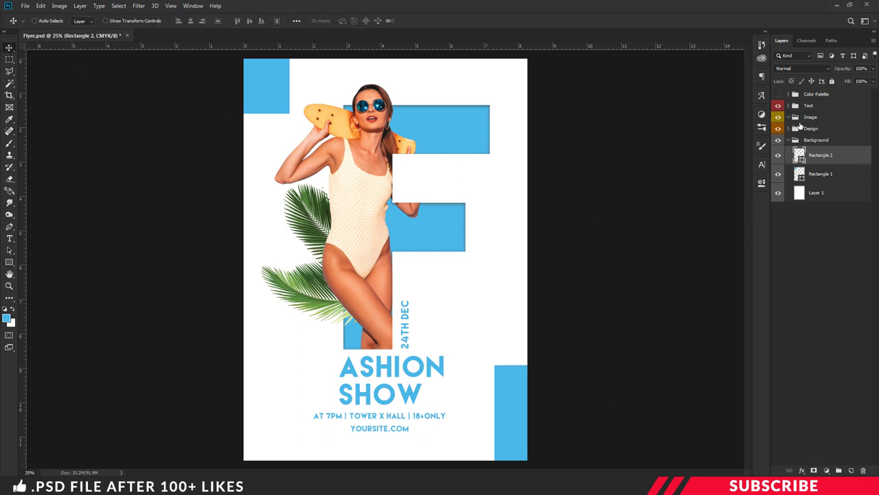
pyautogui.click(788, 129)
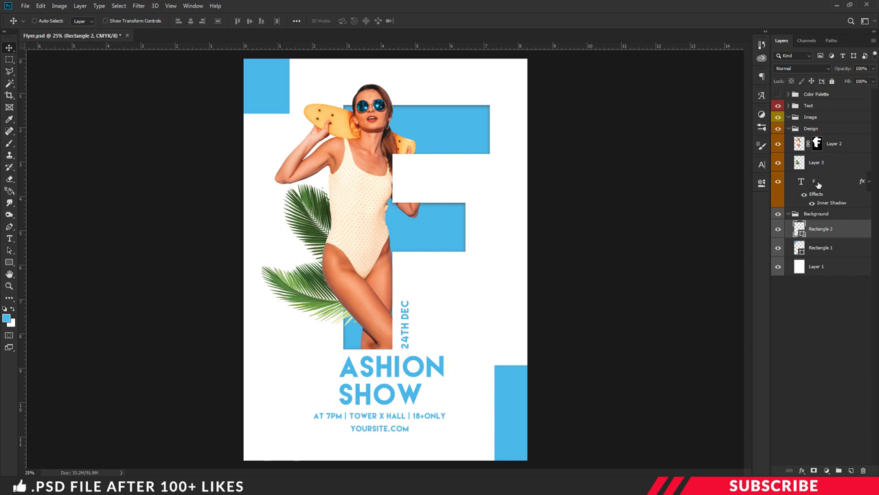
# Copy the F layer's inner shadow style and paste it onto Rectangle 1 and Rectangle 2
pyautogui.click(796, 187)
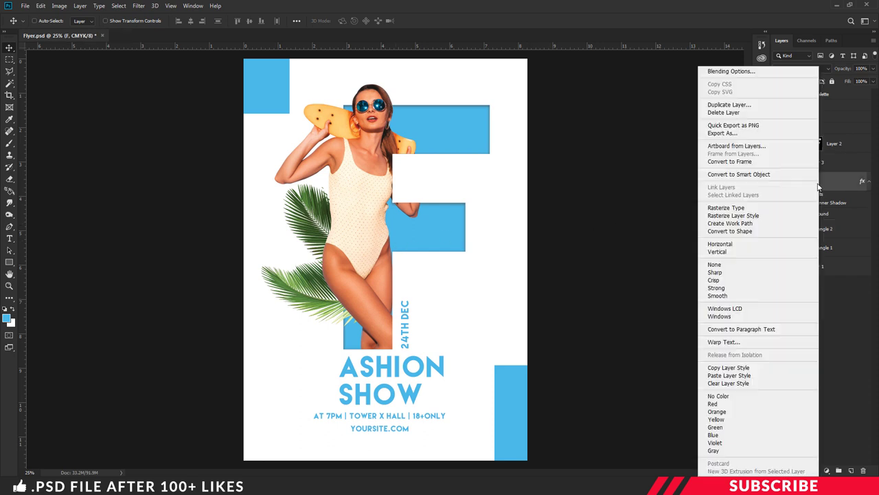
pyautogui.rightClick(818, 187)
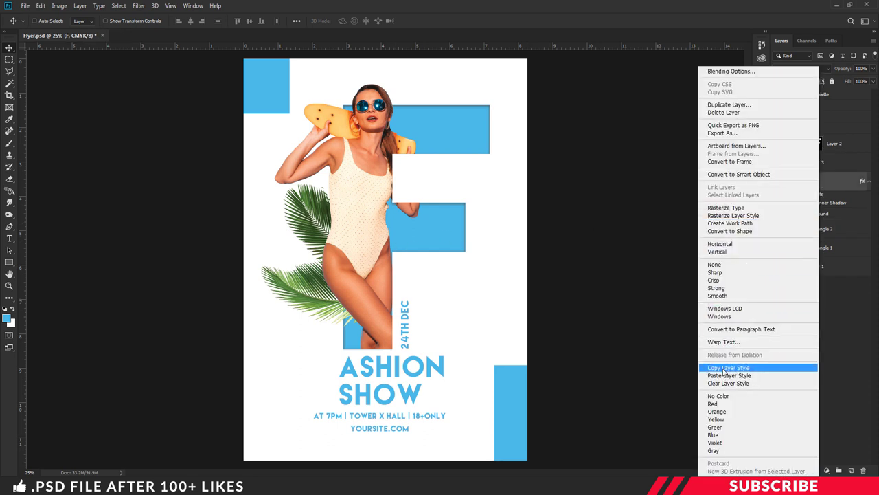
pyautogui.click(756, 368)
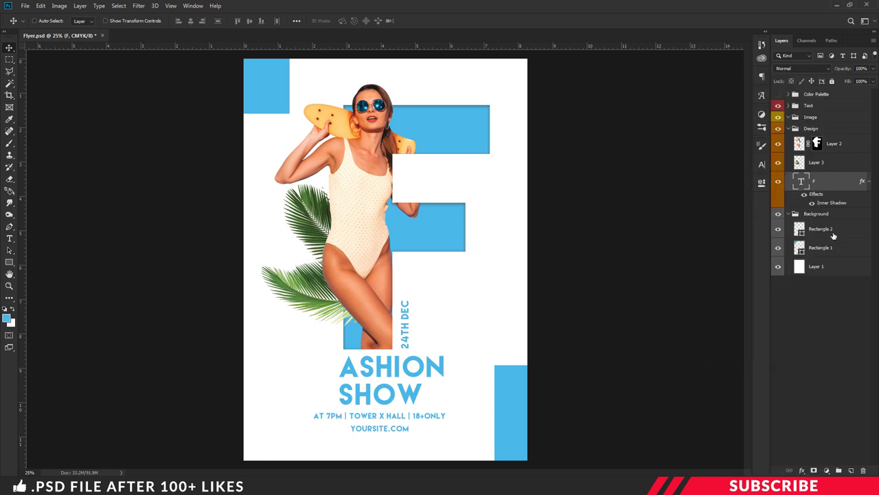
pyautogui.click(833, 236)
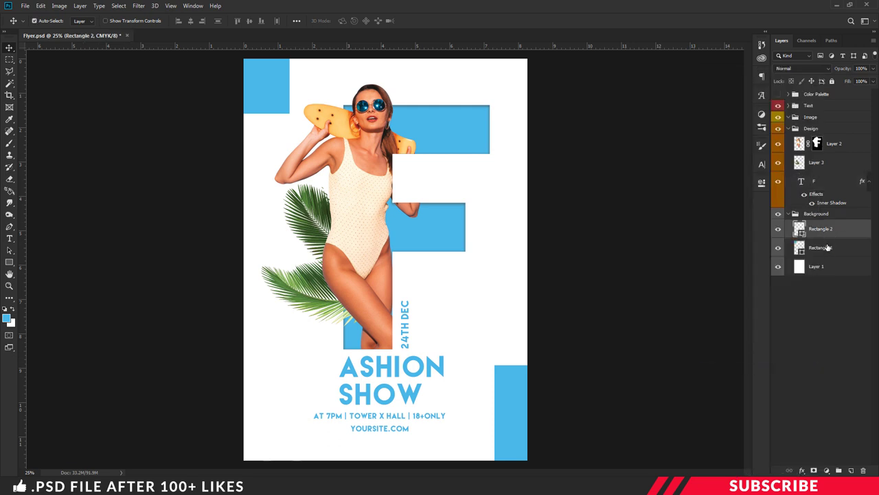
pyautogui.keyDown('shift'); pyautogui.click(828, 249); pyautogui.keyUp('shift')
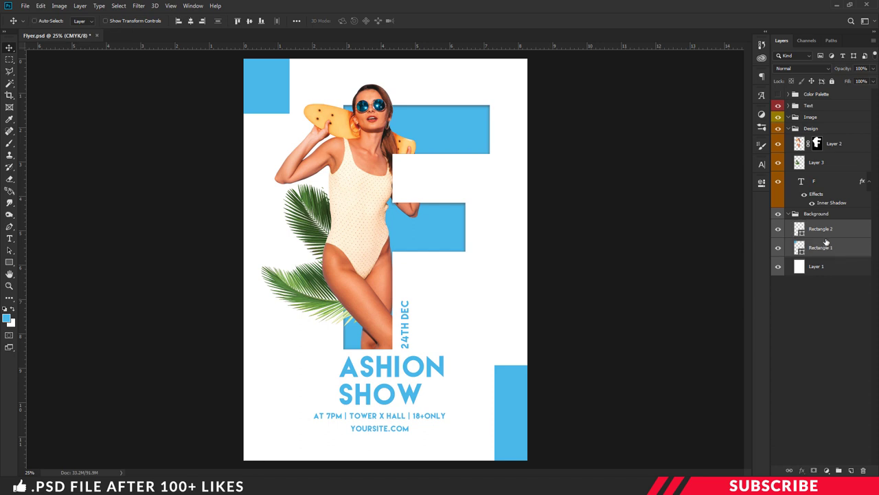
pyautogui.rightClick(828, 247)
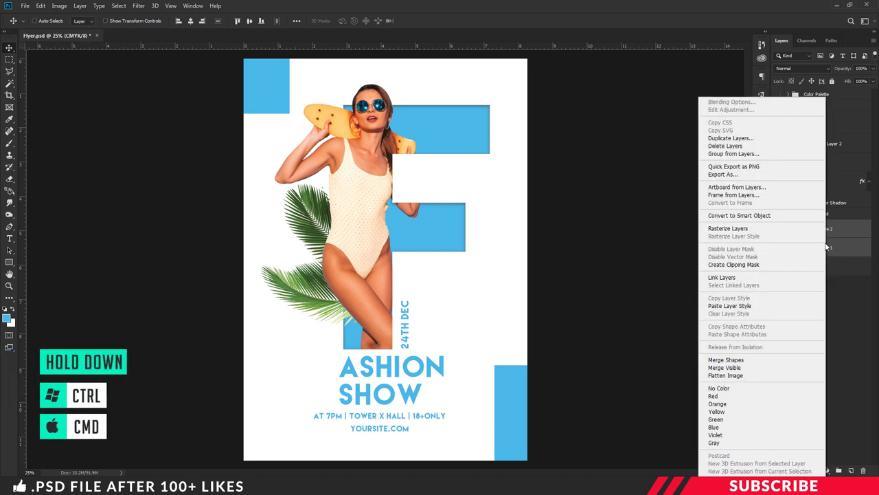
pyautogui.click(728, 306)
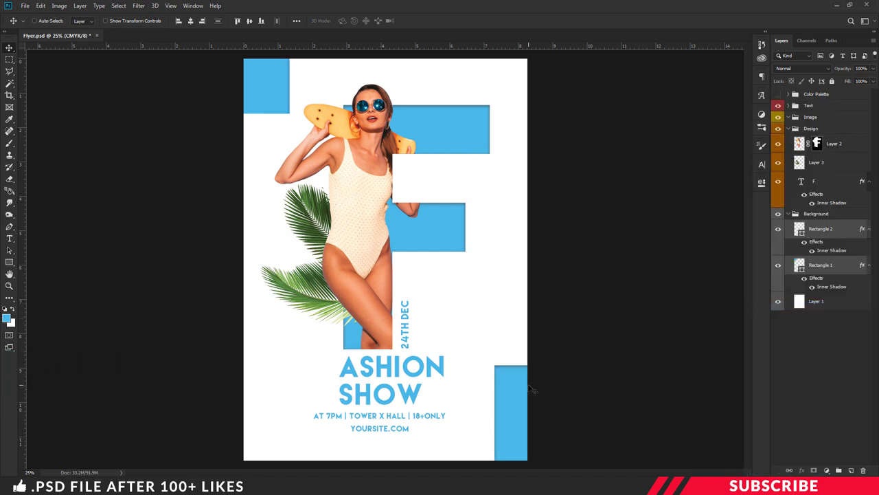
pyautogui.click(788, 212)
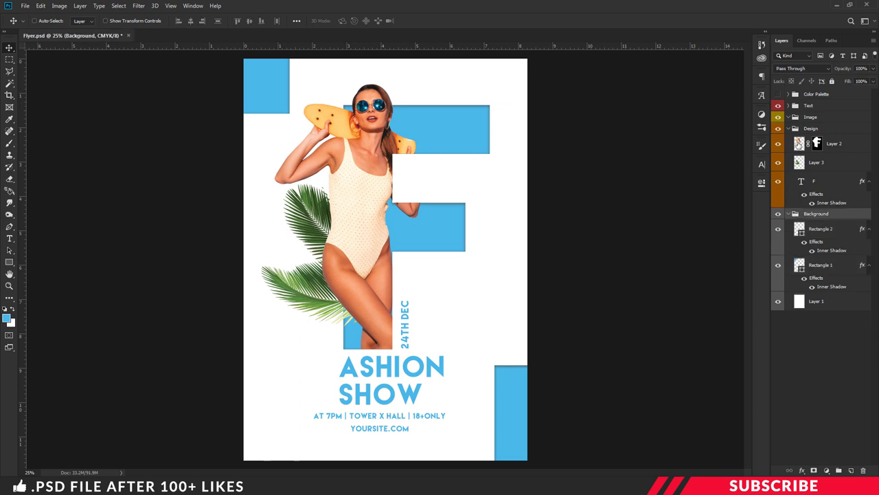
pyautogui.click(788, 214)
# Add a new empty layer above Rectangle 2 in the Background group
pyautogui.click(788, 129)
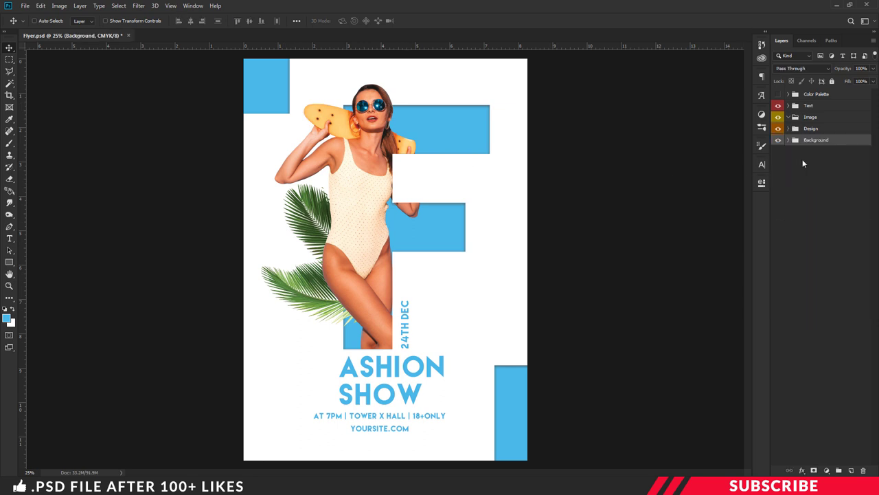
pyautogui.click(789, 140)
pyautogui.click(833, 158)
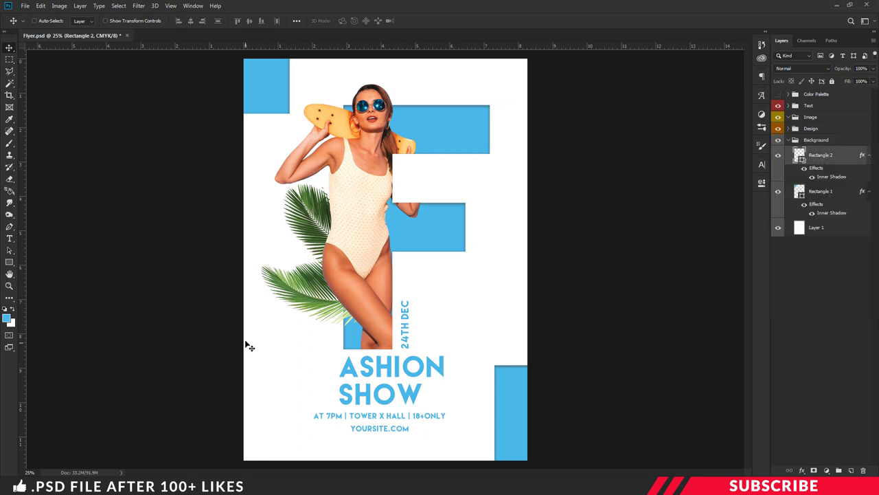
pyautogui.click(851, 470)
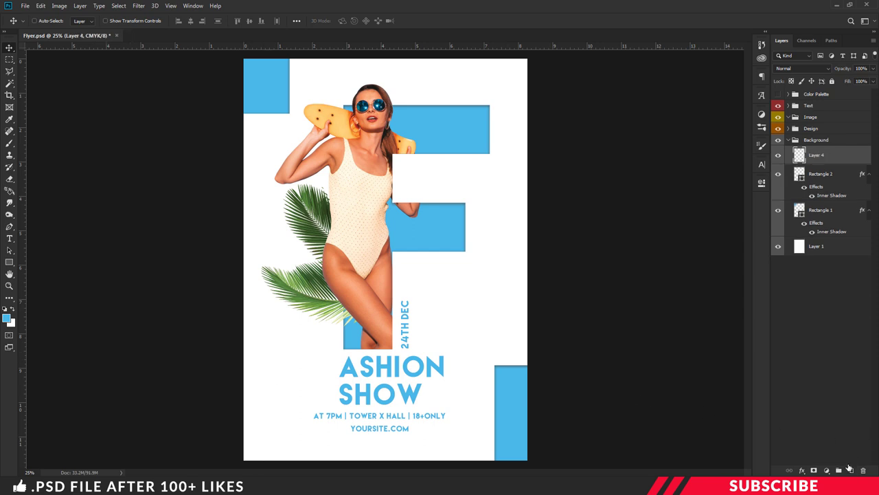
# Draw the diagonal striped tile custom shape at the bottom-left and shift it to the page edge
pyautogui.click(8, 266)
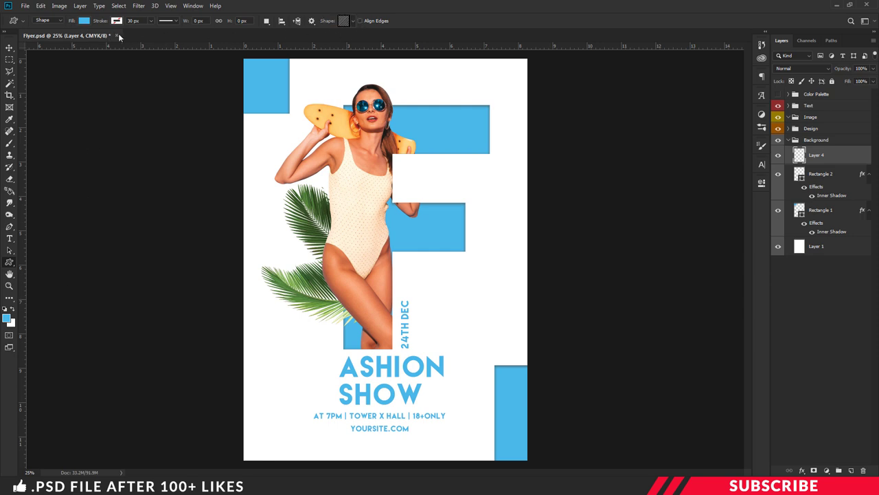
pyautogui.click(347, 21)
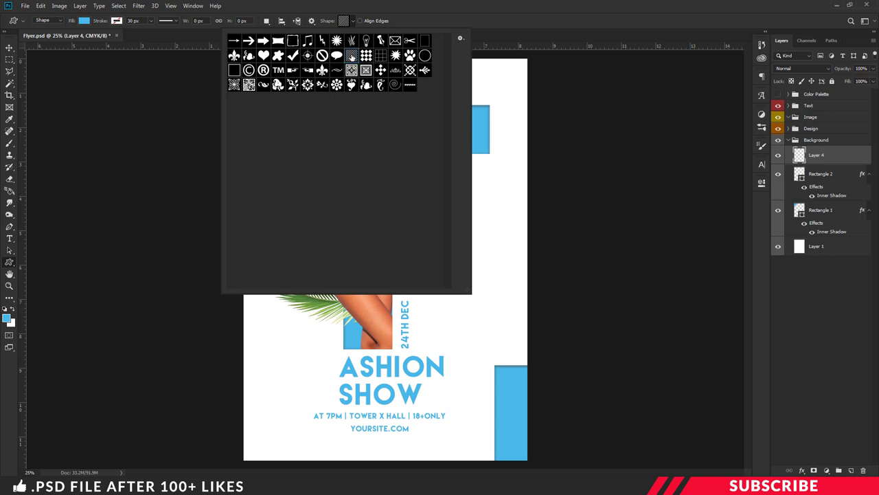
pyautogui.doubleClick(387, 58)
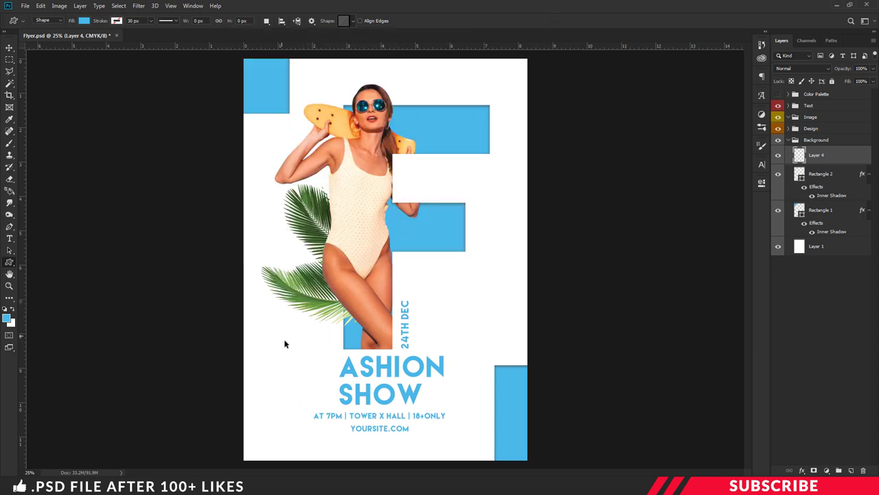
pyautogui.hotkey('ctrl', '-')
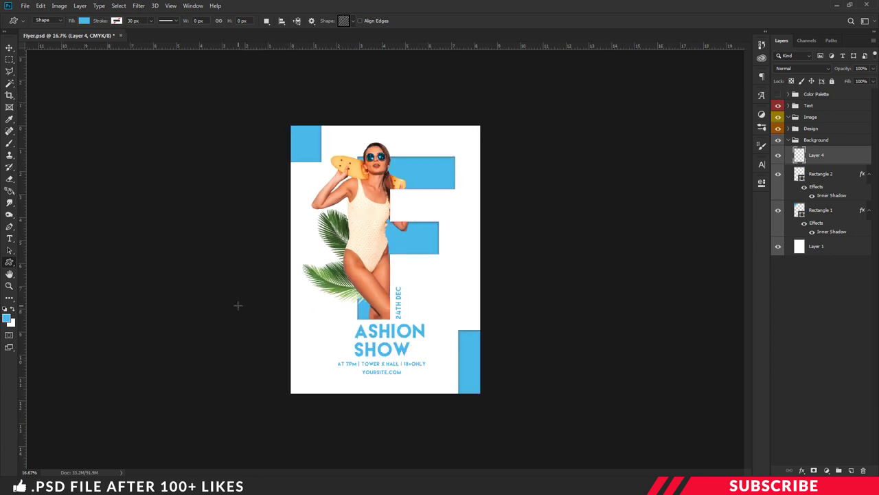
pyautogui.moveTo(237, 305)
pyautogui.mouseDown()
pyautogui.moveTo(287, 421)
pyautogui.moveTo(327, 453)
pyautogui.mouseUp()
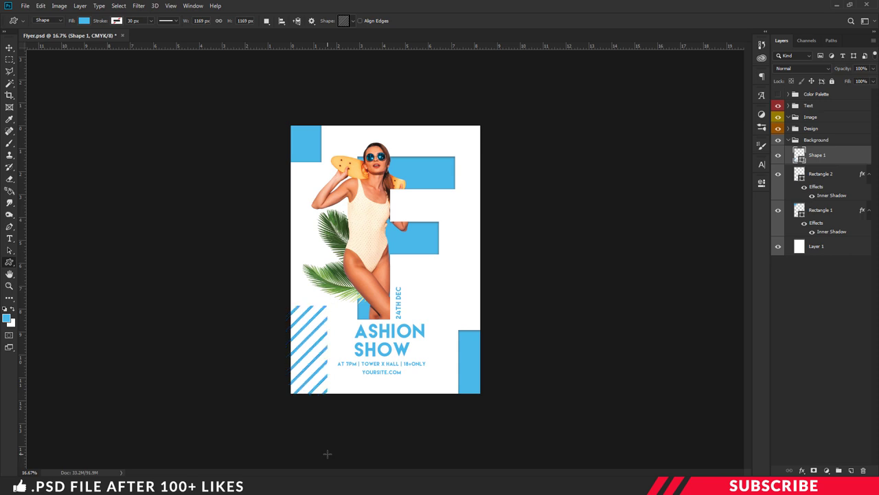
pyautogui.press('v')
pyautogui.moveTo(313, 359); pyautogui.dragTo(291, 357)
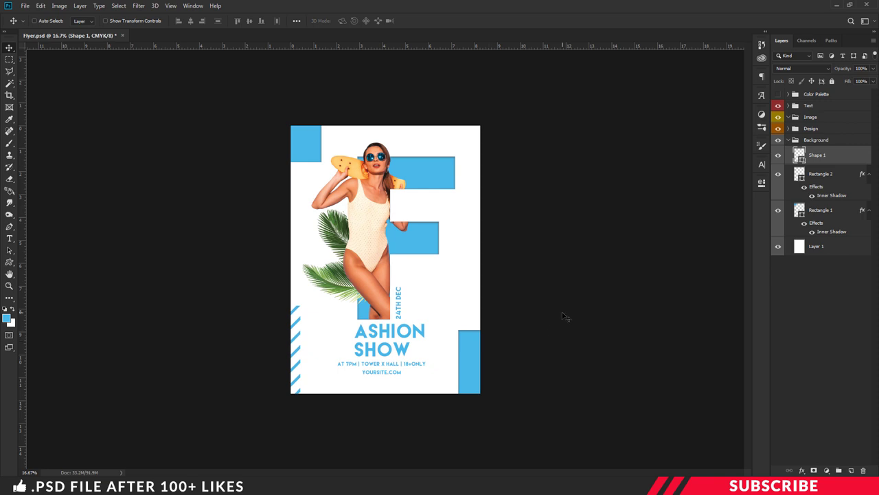
pyautogui.click(789, 140)
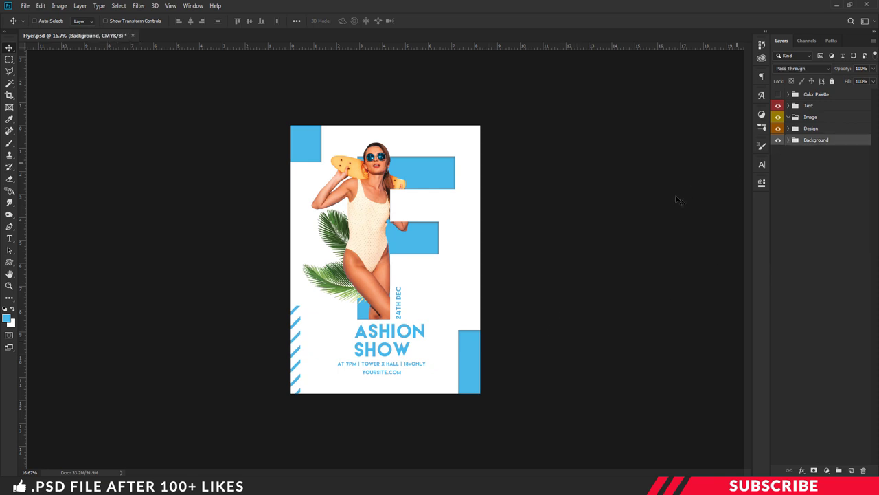
pyautogui.hotkey('ctrl', '+')
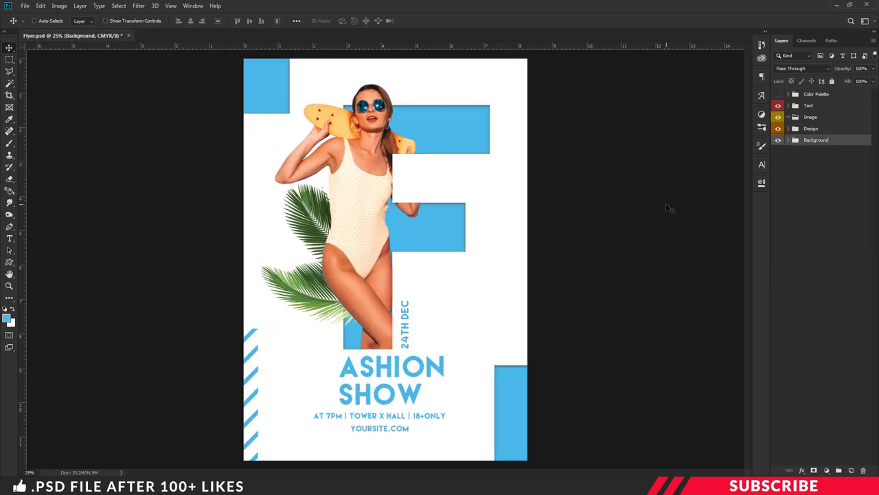
# Save the flyer as 'Flyer' in Photoshop (*.PSD) format via Save As
pyautogui.click(25, 5)
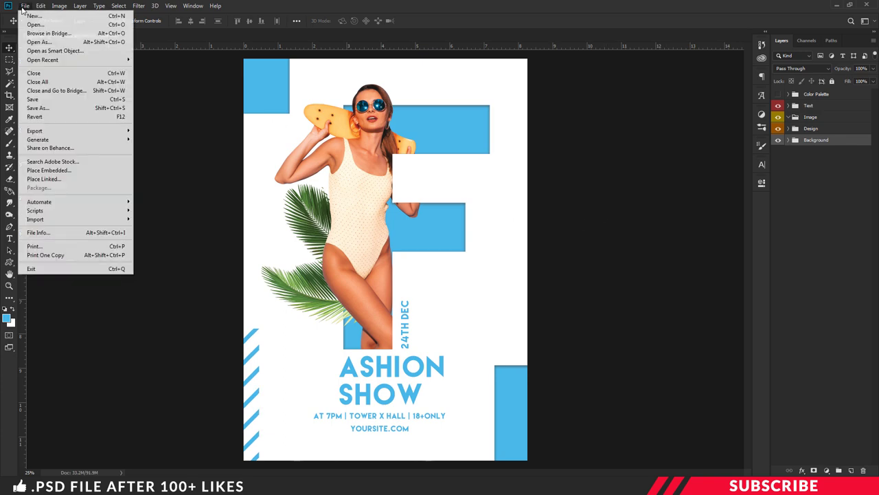
pyautogui.click(38, 109)
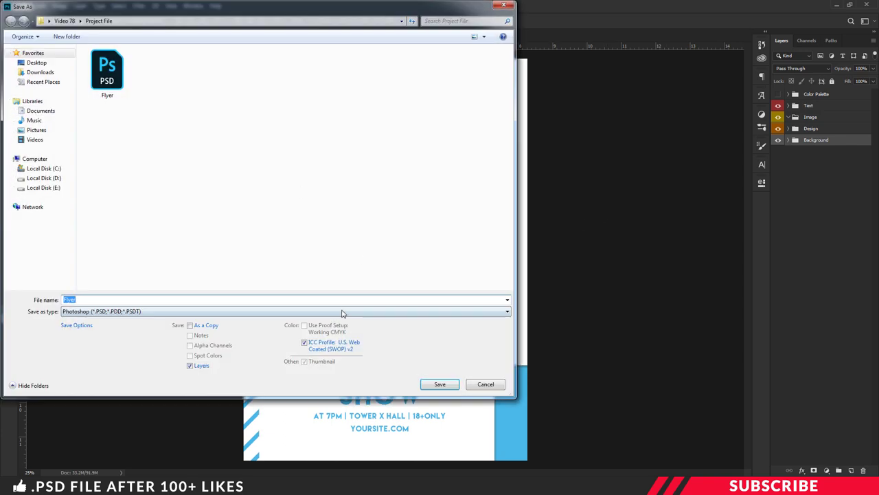
pyautogui.click(343, 311)
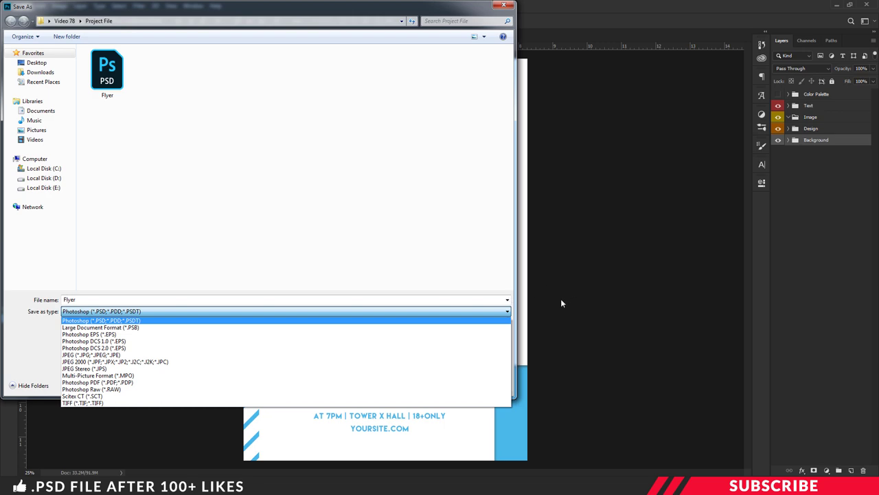
pyautogui.press('Escape')
pyautogui.press('Escape')
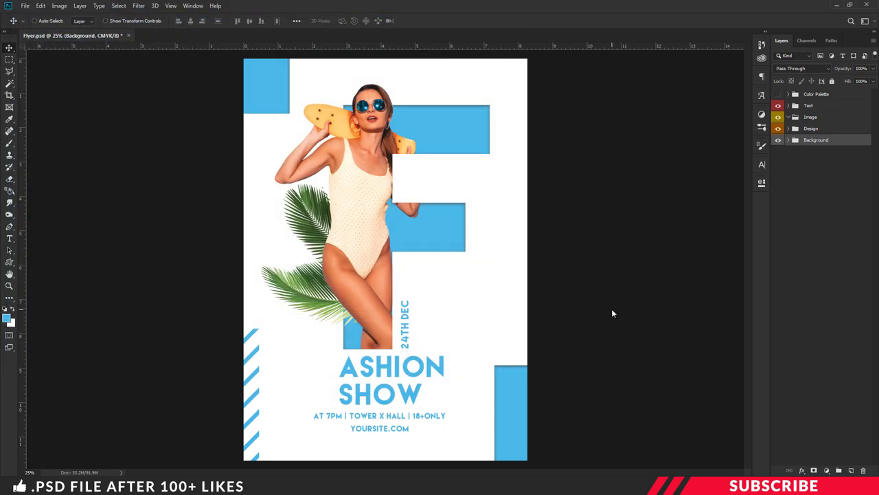